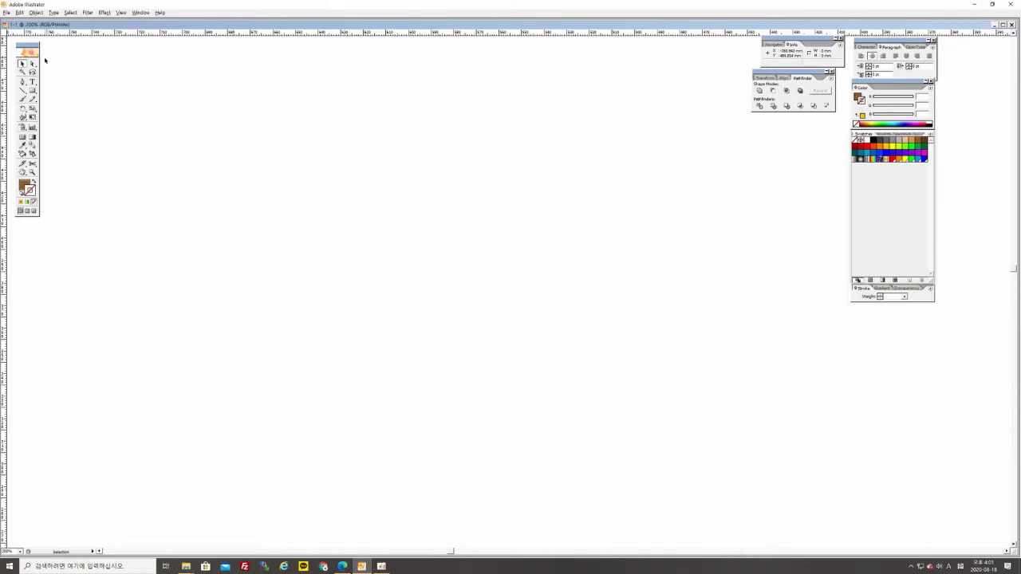
Draw a yellow-green square about 47 mm wide with no stroke
click(33, 91)
click(898, 146)
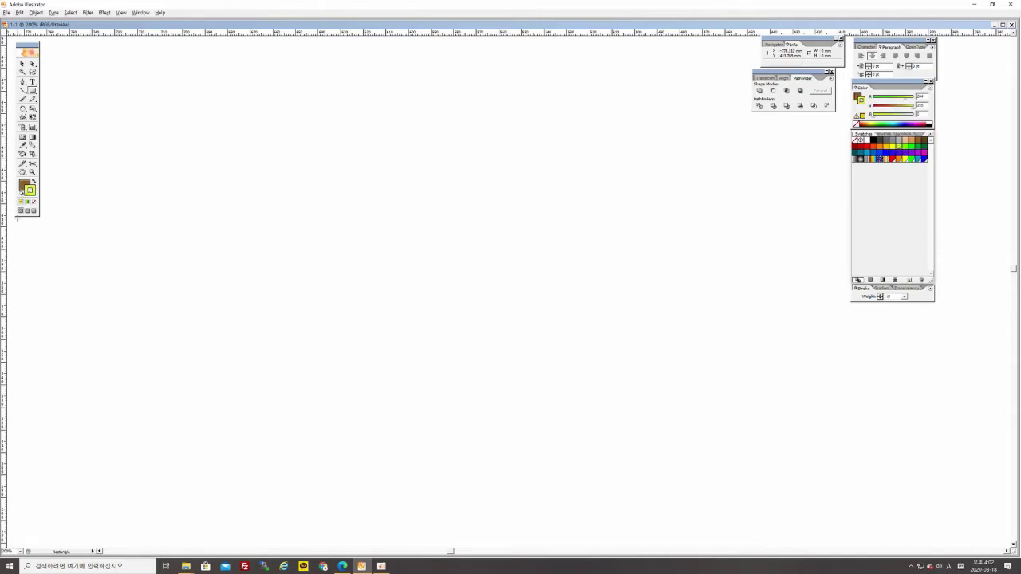
click(34, 182)
click(34, 201)
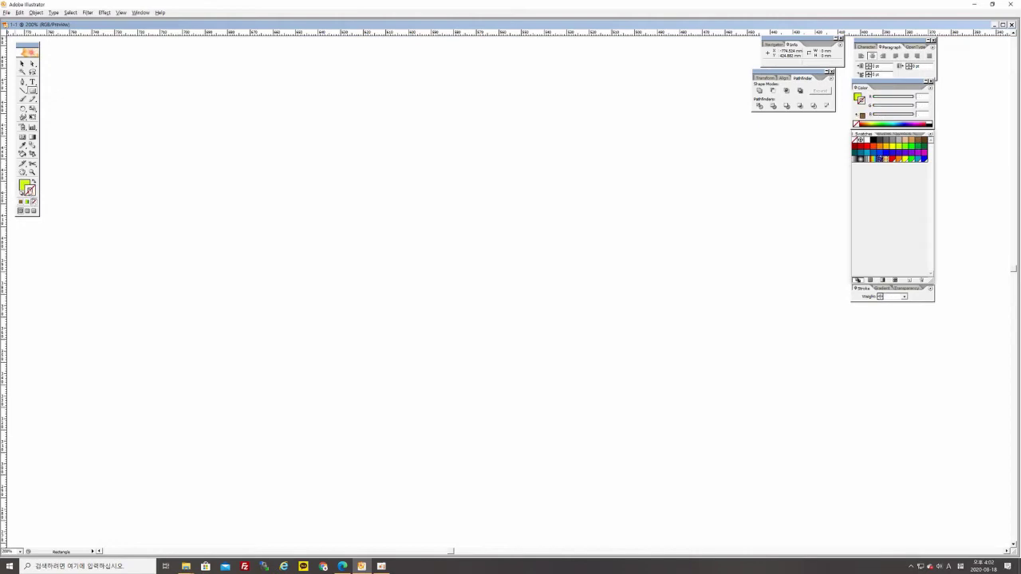
key(m)
drag(167, 140, 266, 246)
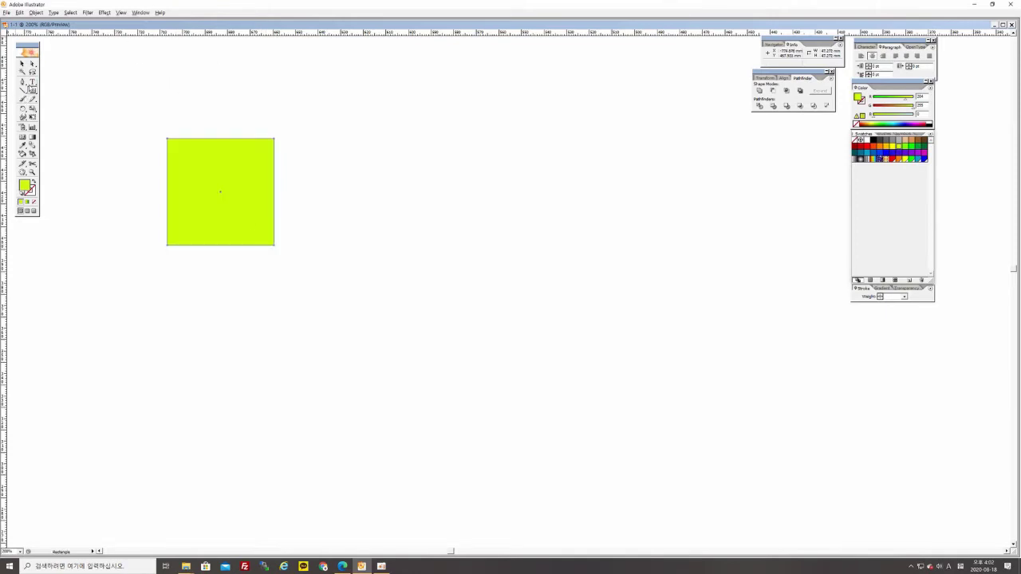
Duplicate the yellow-green square diagonally down and to the right so the two overlap by a quarter, and fill the copy with blue
key(v)
drag(216, 200, 270, 253)
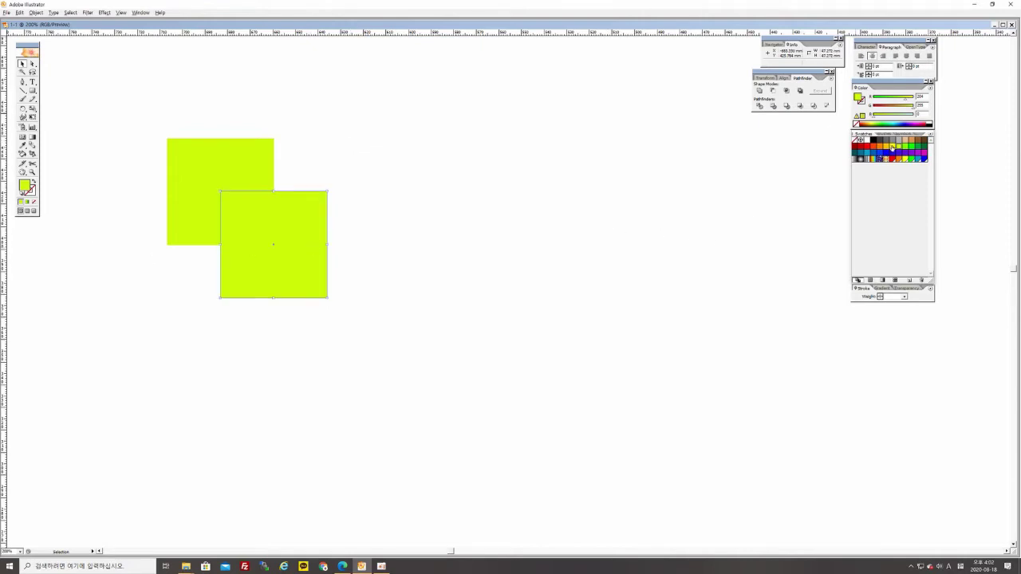
click(866, 152)
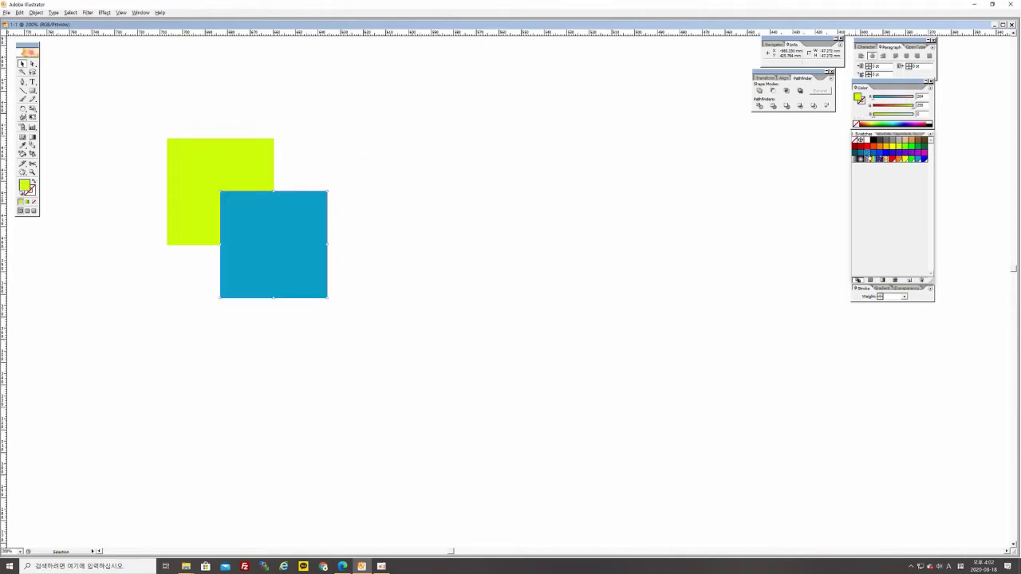
click(407, 216)
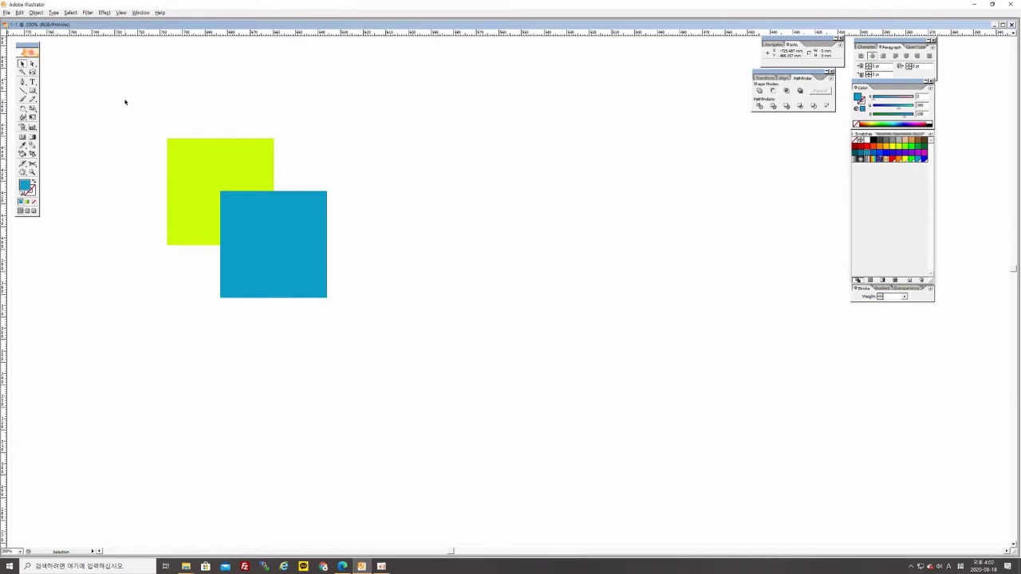
Split the overlapping yellow-green and blue squares with the Pathfinder Divide operation
drag(125, 101, 380, 321)
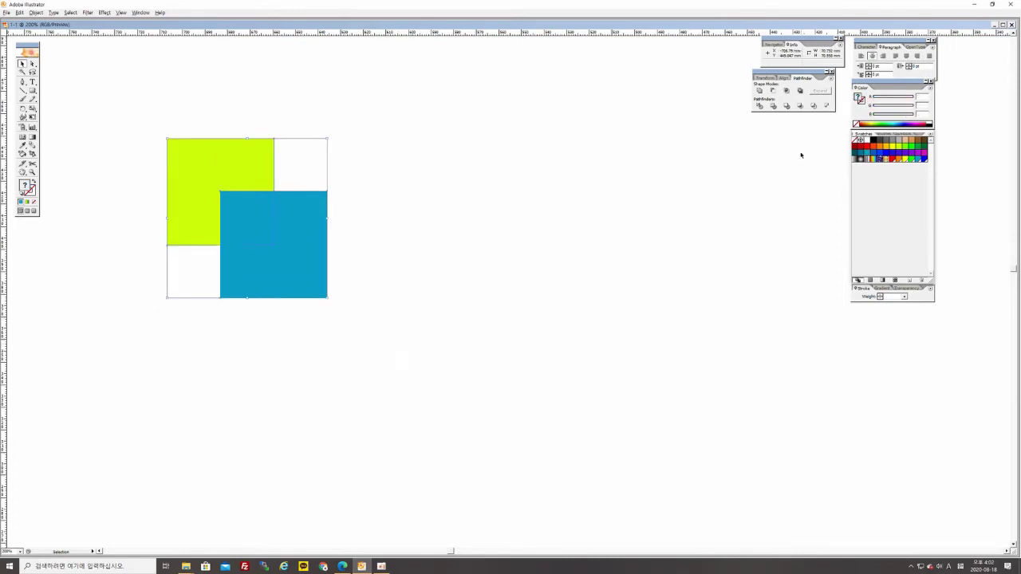
click(758, 106)
key(ctrl+plus)
drag(125, 236, 320, 283)
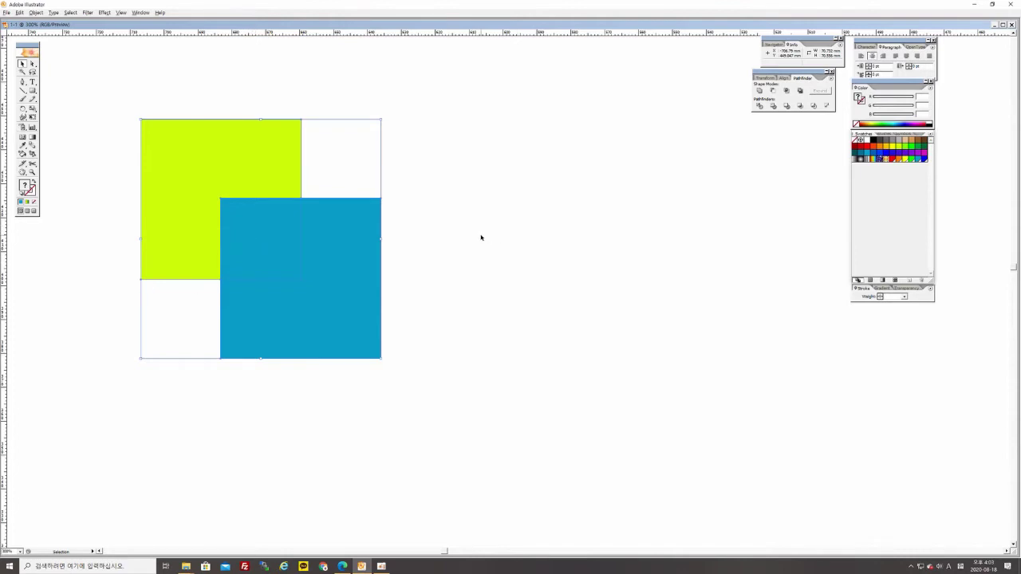
click(423, 261)
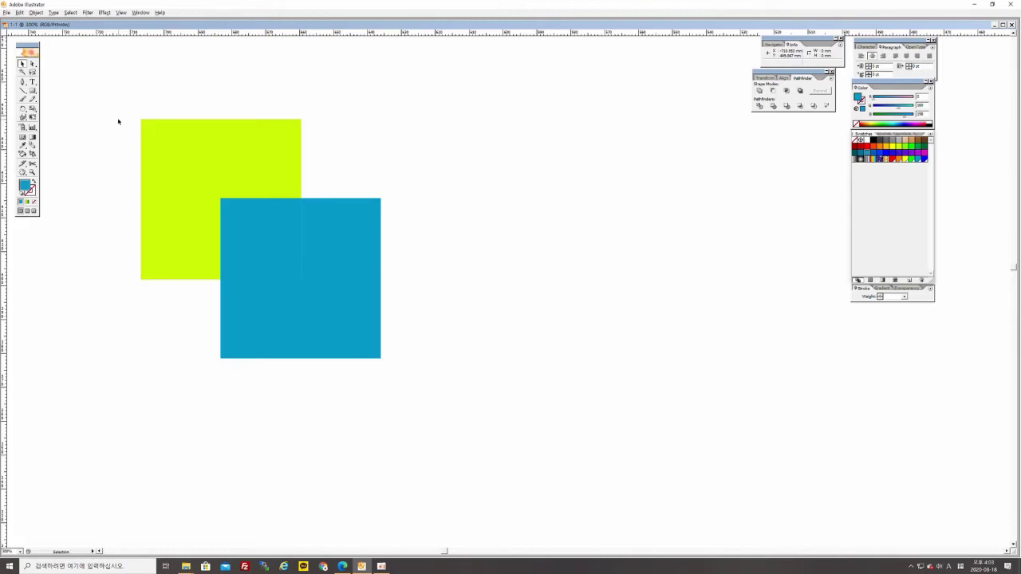
Ungroup the divided yellow-green and blue pieces and deselect them
drag(110, 113, 392, 378)
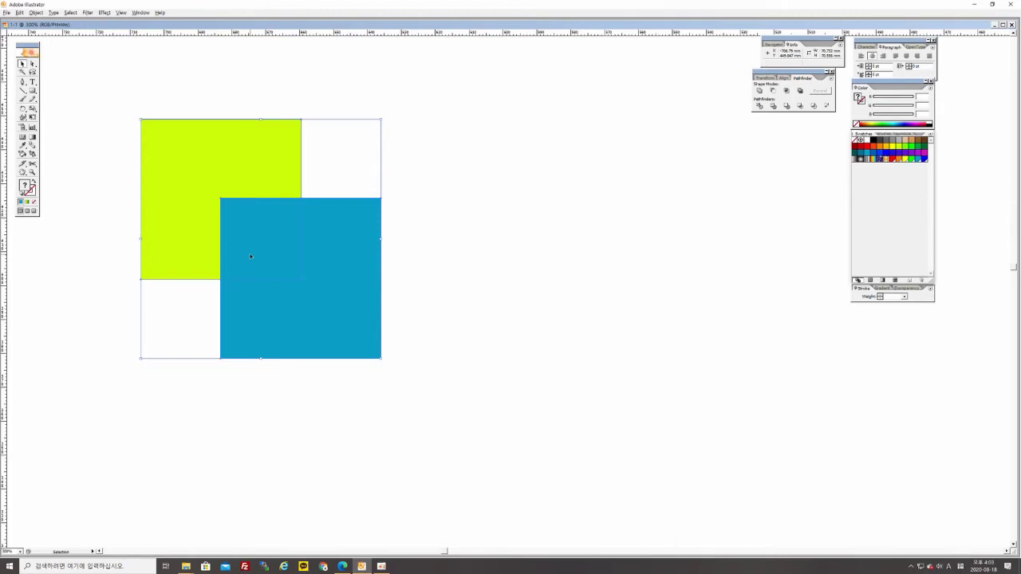
right_click(261, 244)
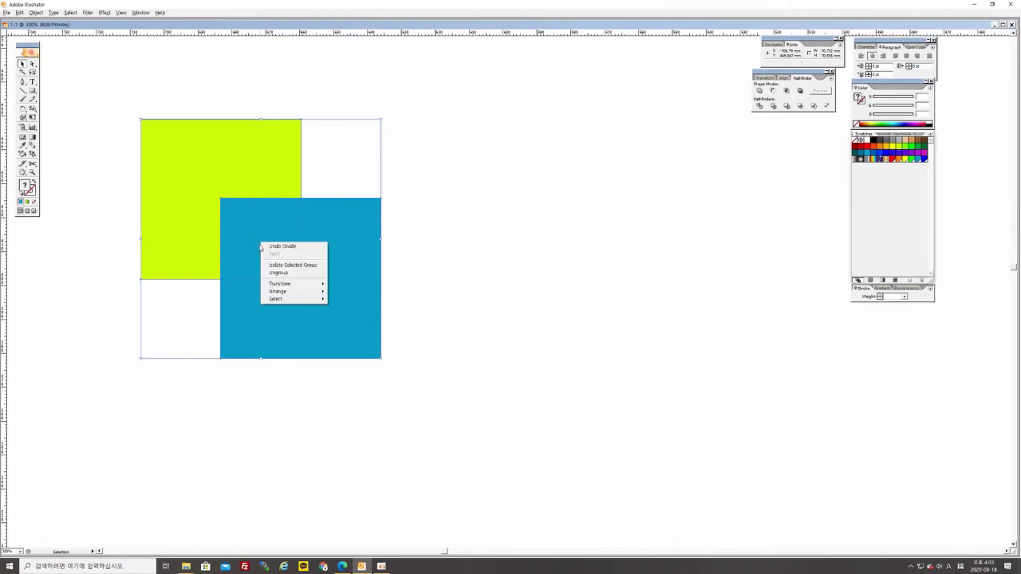
click(317, 274)
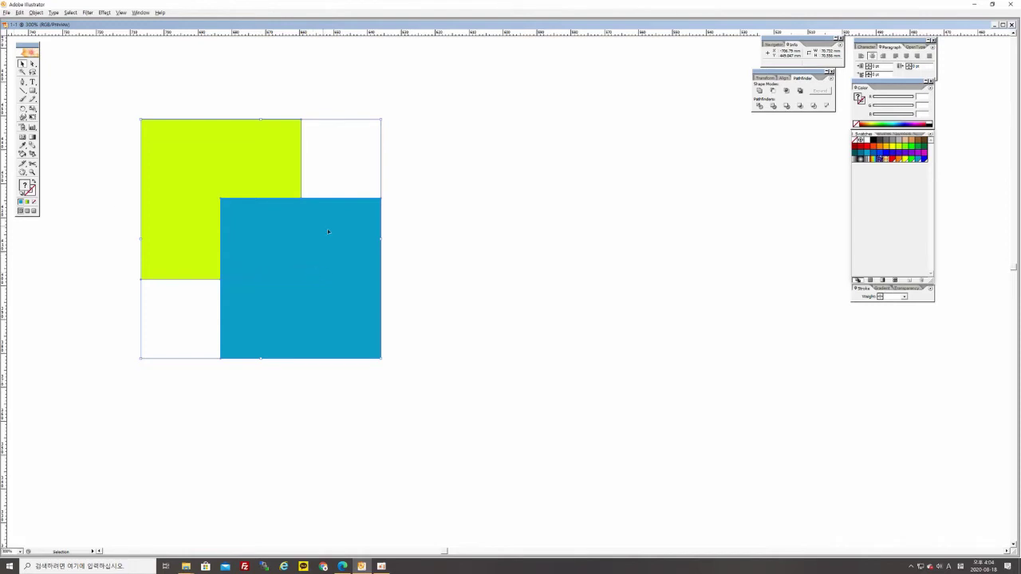
click(294, 206)
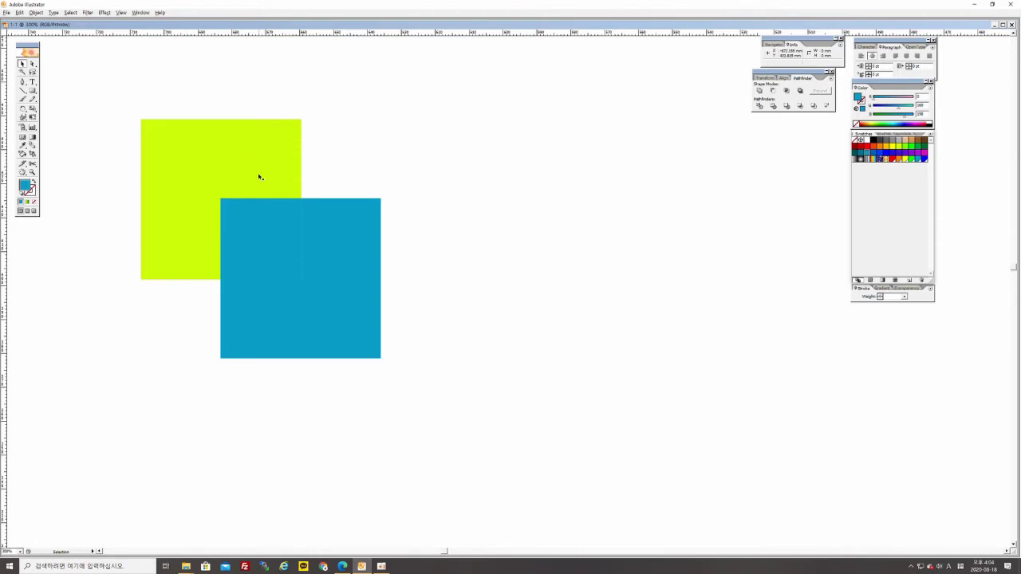
Move the yellow-green L-shape, the small blue square and the blue L-shape apart, leaving narrow gaps between them
click(201, 182)
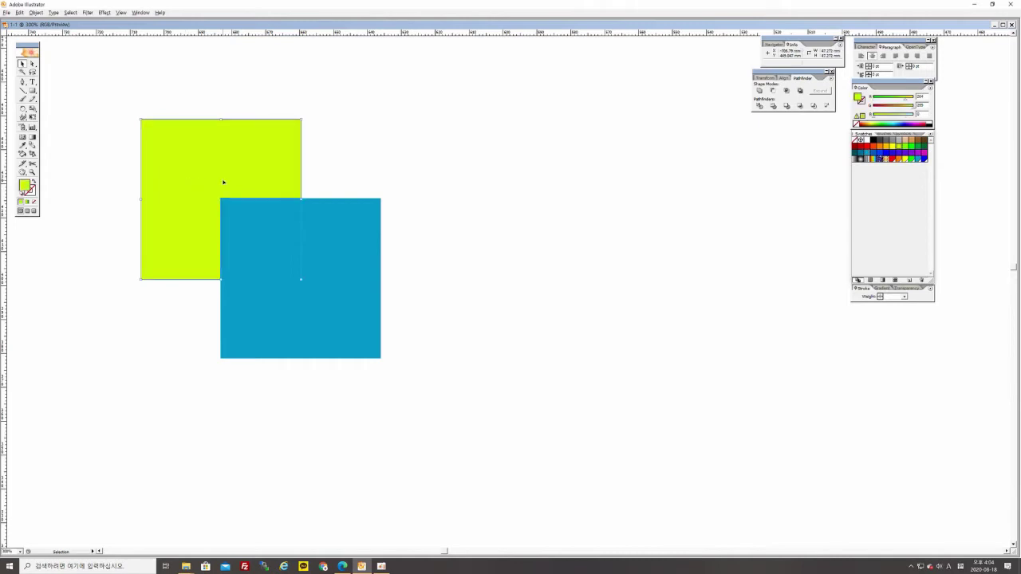
drag(212, 178, 165, 154)
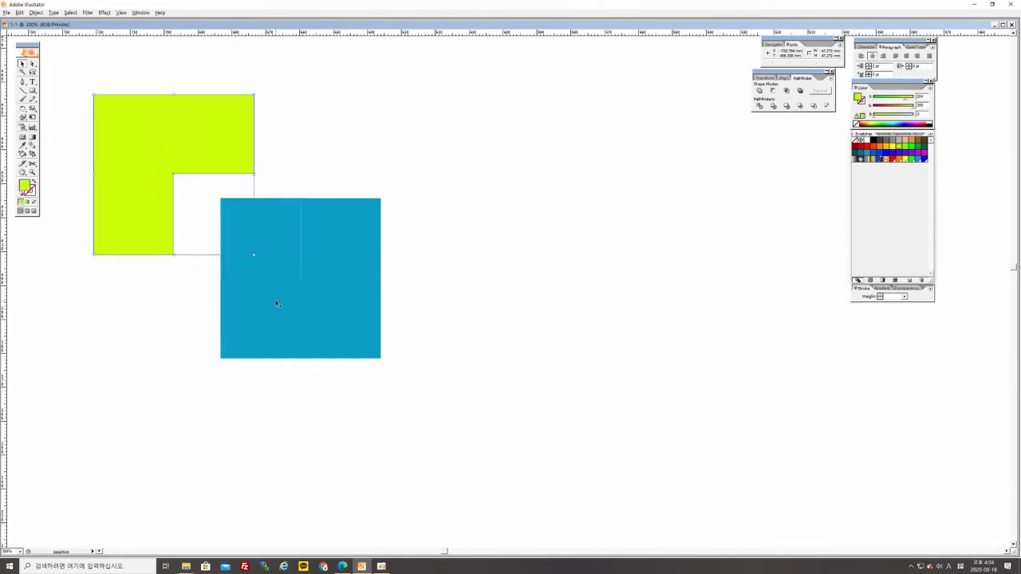
click(273, 245)
drag(273, 245, 233, 225)
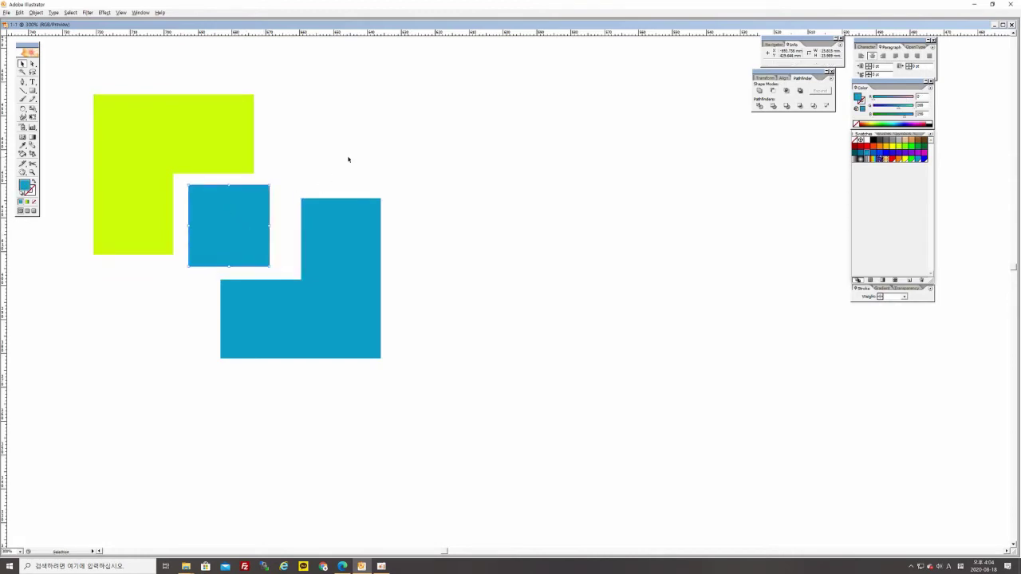
drag(333, 270, 319, 257)
click(413, 287)
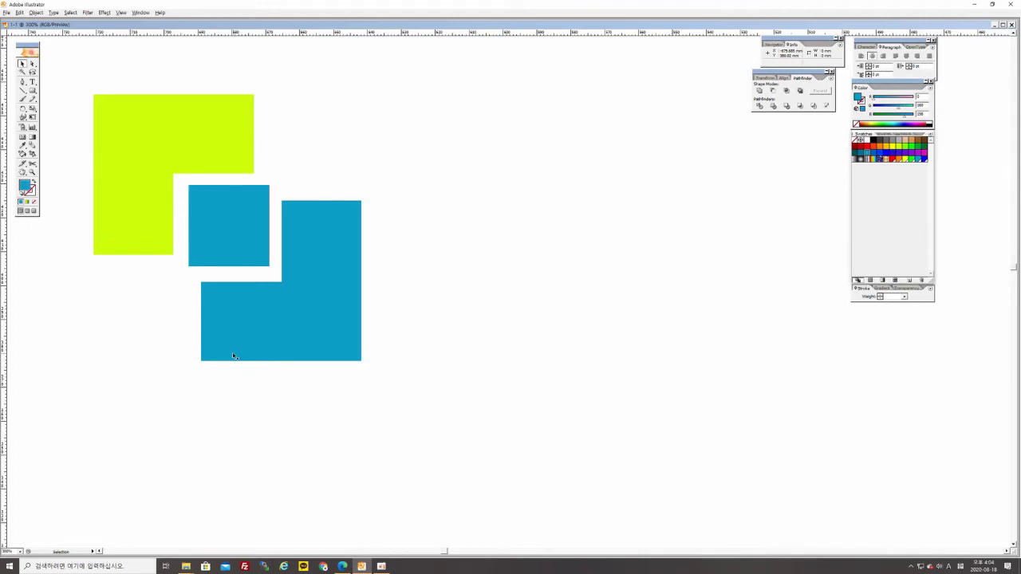
Recolor the small blue square medium green and the blue L-shape dark green
click(759, 107)
click(220, 210)
click(220, 211)
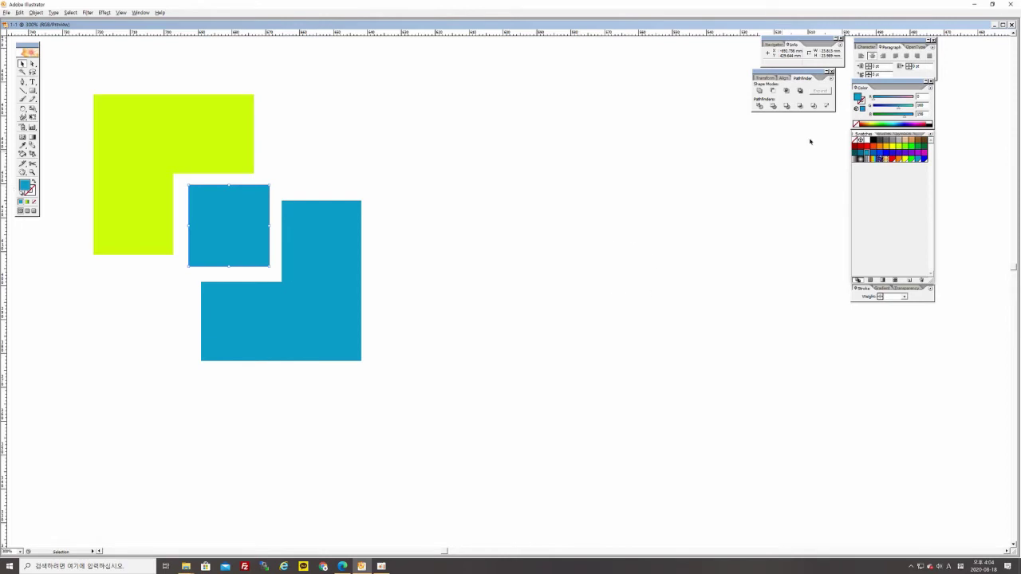
click(919, 149)
click(499, 310)
click(358, 246)
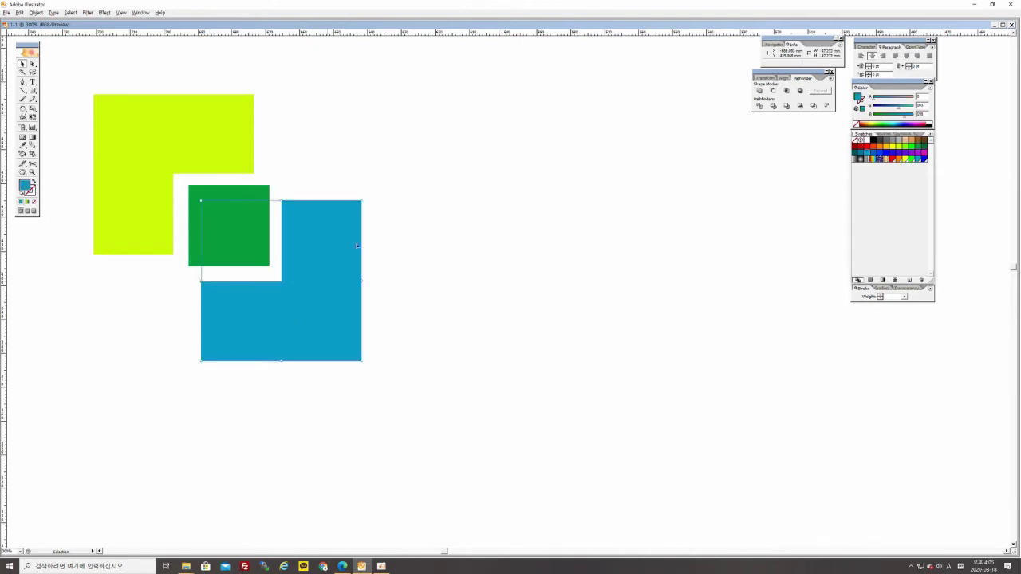
click(922, 149)
click(452, 315)
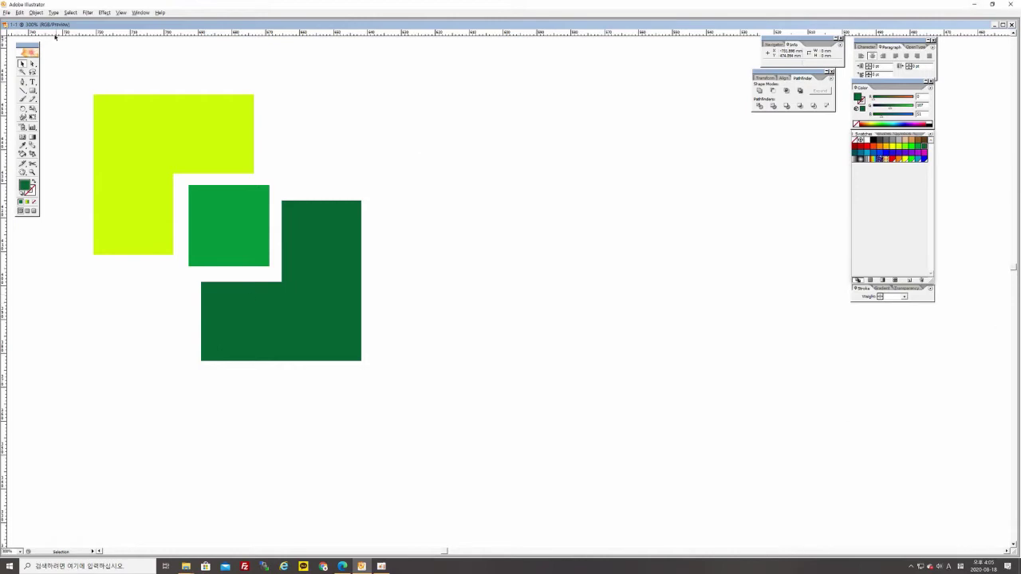
Draw a dark green square about 40 mm wide beside the divided pieces and duplicate it diagonally down and to the right, overlapping the original
click(33, 91)
drag(455, 114, 553, 248)
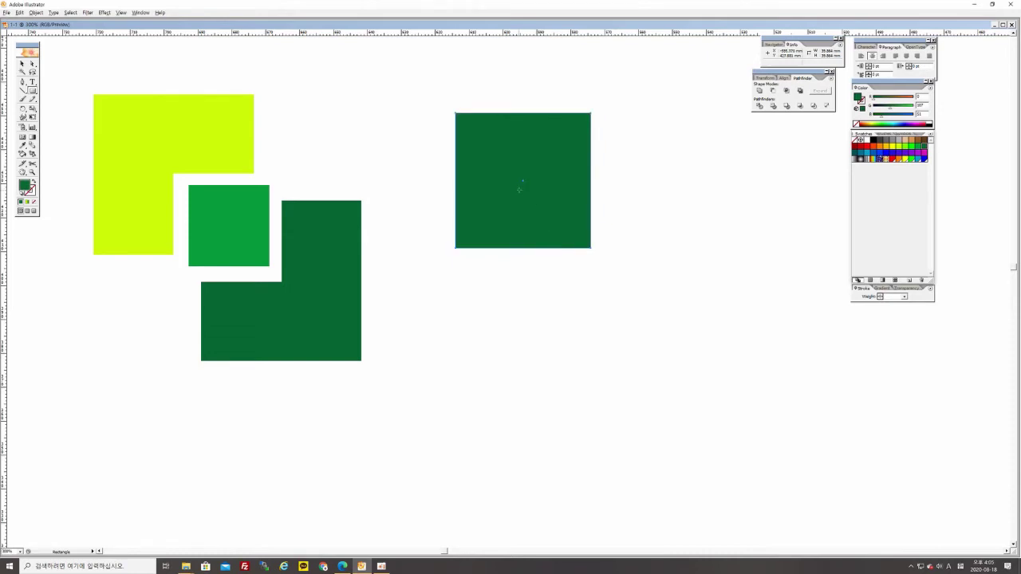
click(22, 65)
drag(534, 210, 600, 277)
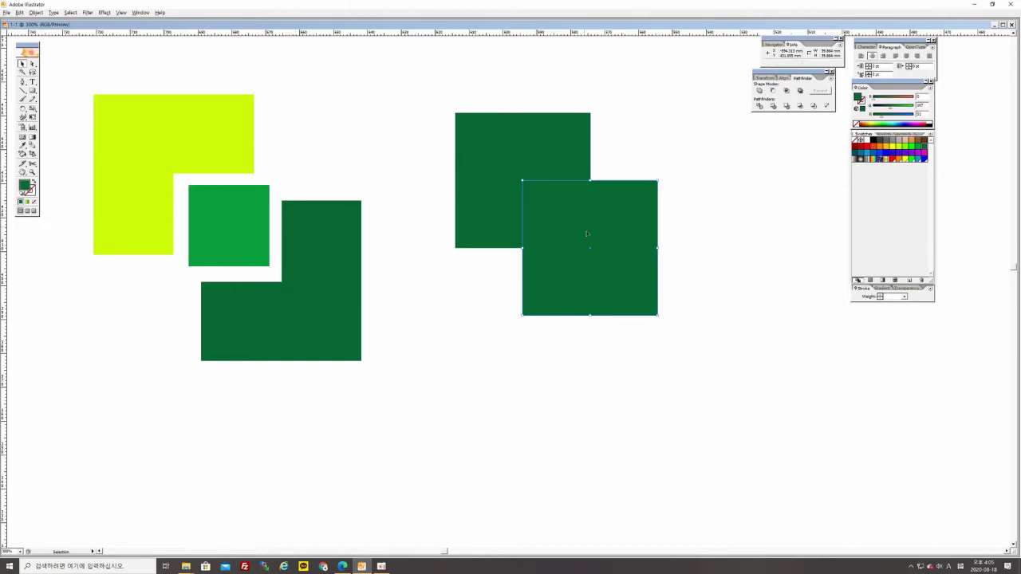
Fill the upper of the two new overlapping squares with orange and the lower one with dark red
click(572, 139)
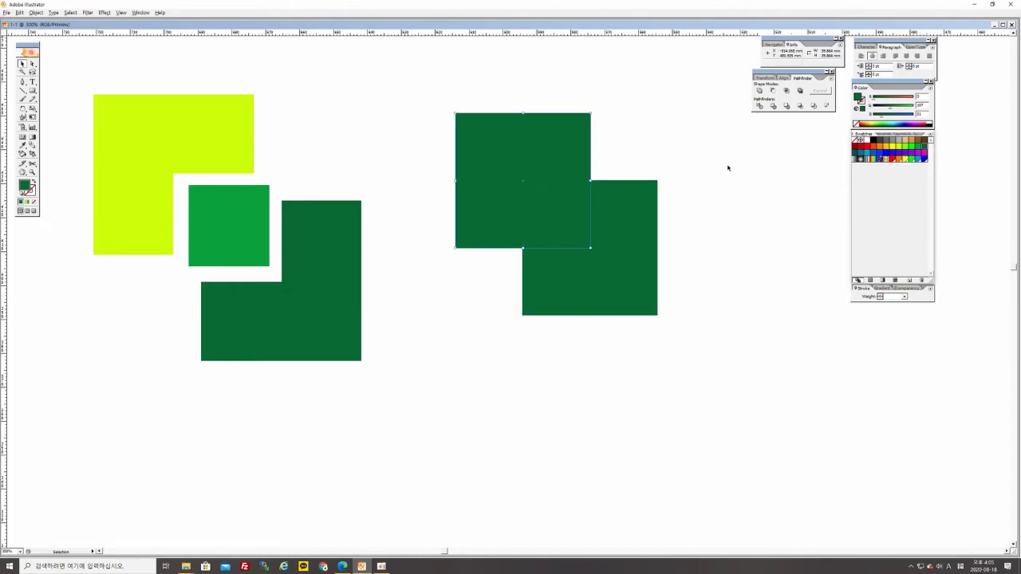
click(878, 148)
click(634, 268)
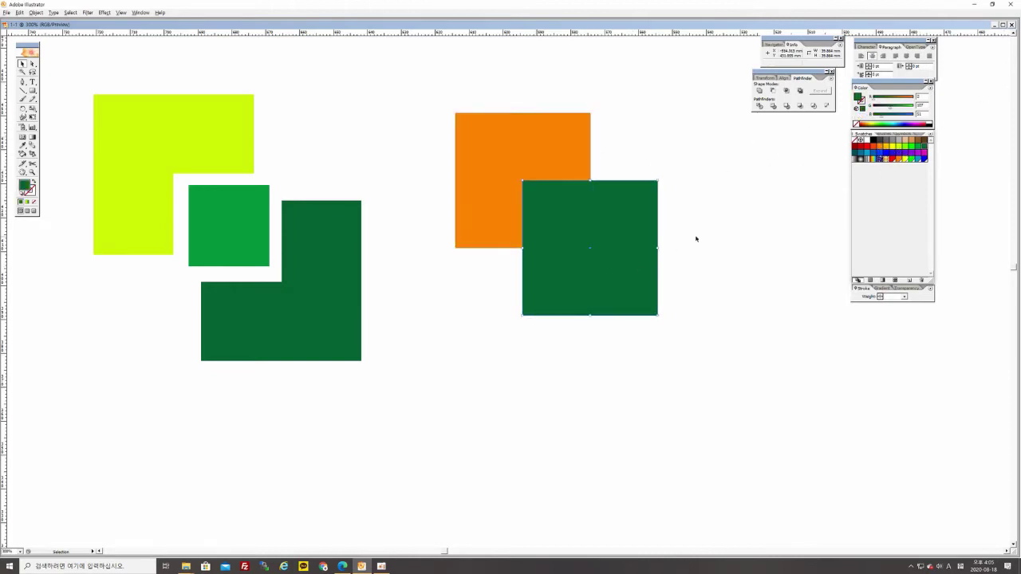
click(862, 148)
click(647, 348)
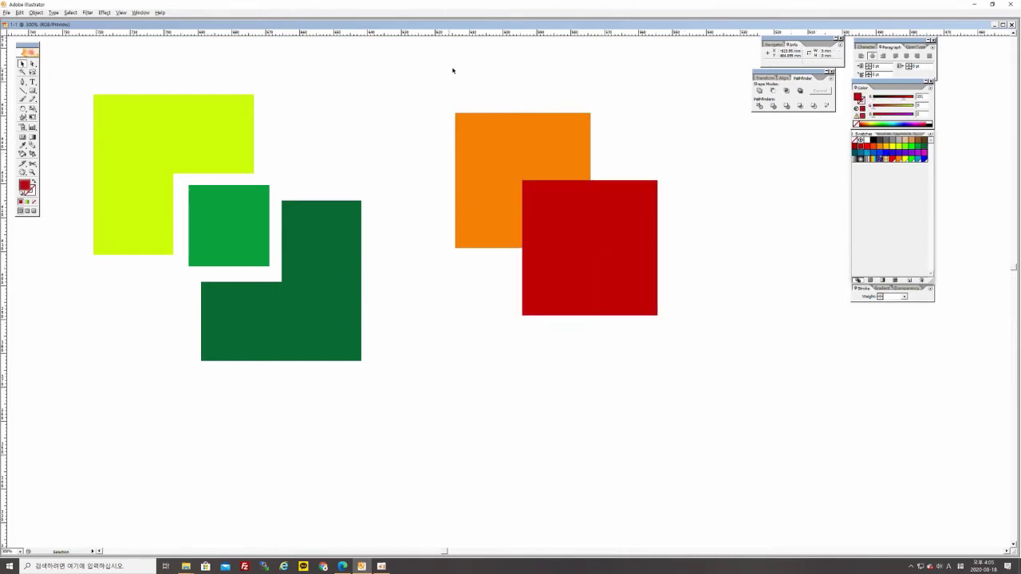
Apply the Pathfinder Trim operation to the orange and red squares and ungroup the result
drag(429, 83, 717, 344)
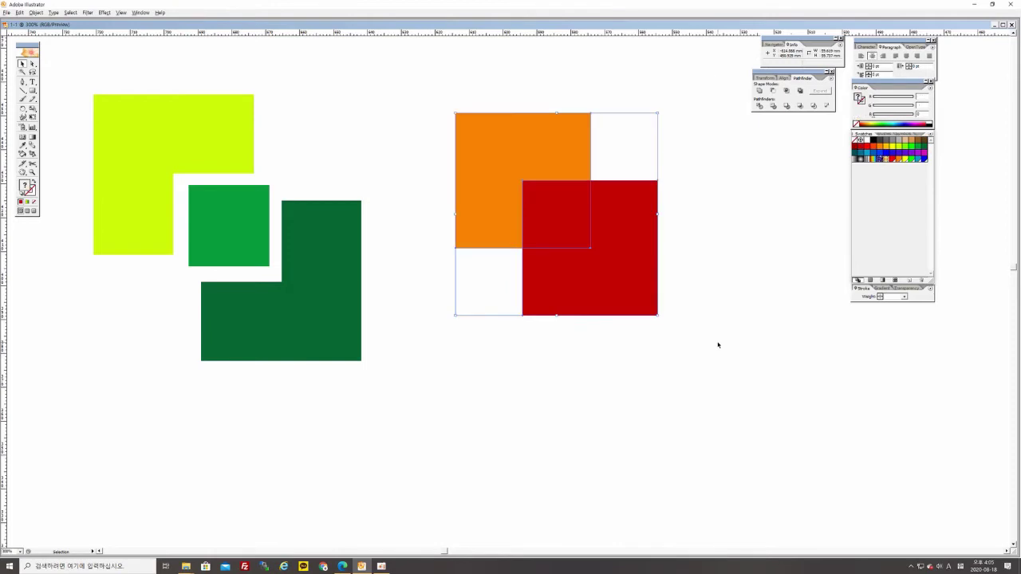
click(772, 106)
right_click(561, 209)
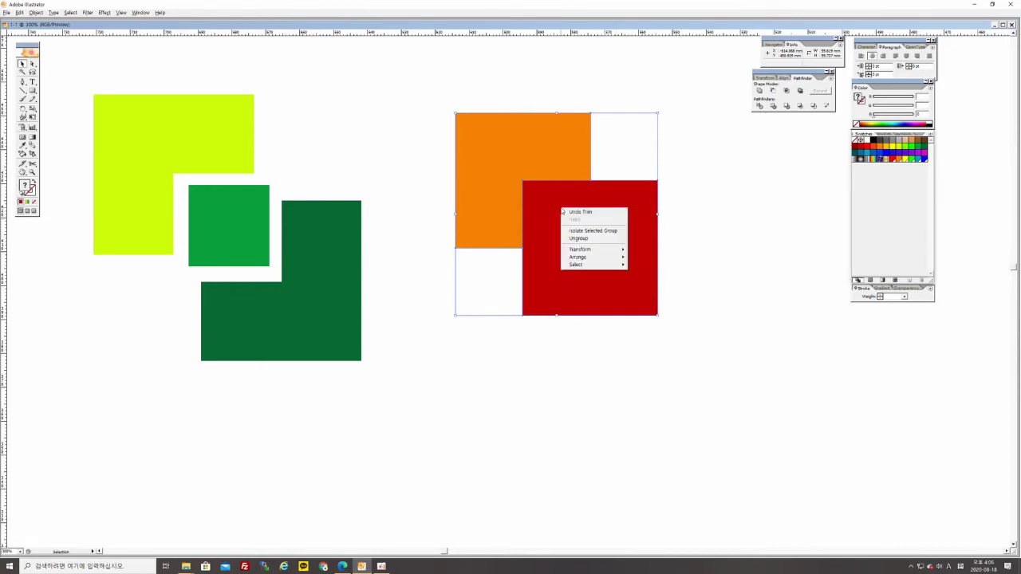
click(608, 238)
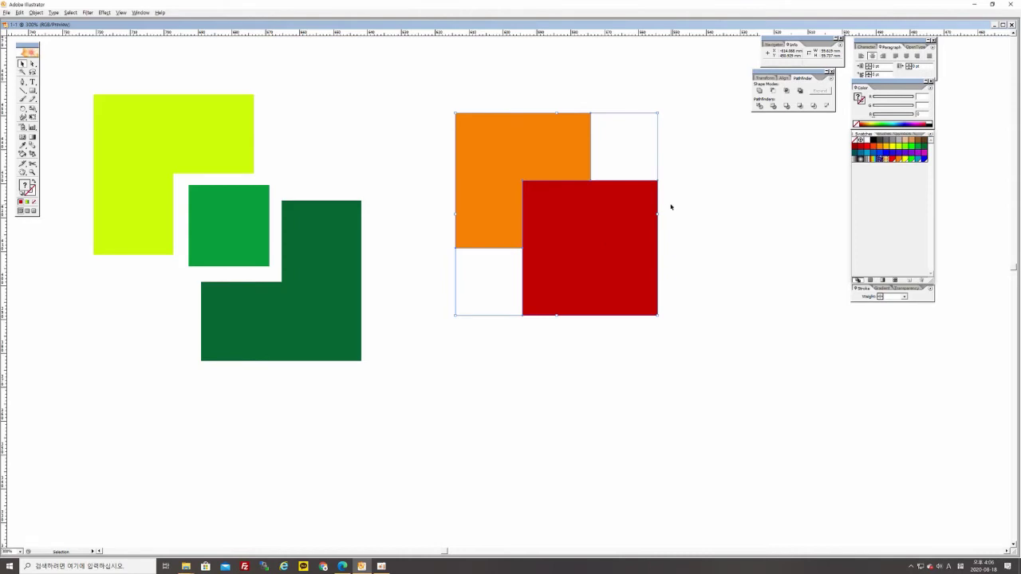
click(716, 198)
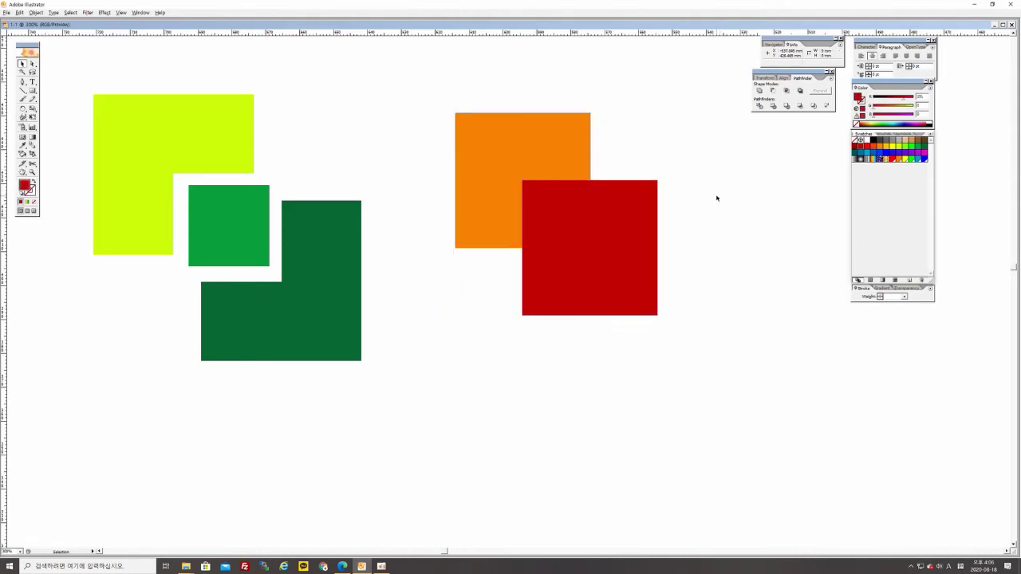
Move the orange L-shape up and to the left and the red square down to separate the trimmed pieces
drag(521, 171, 479, 152)
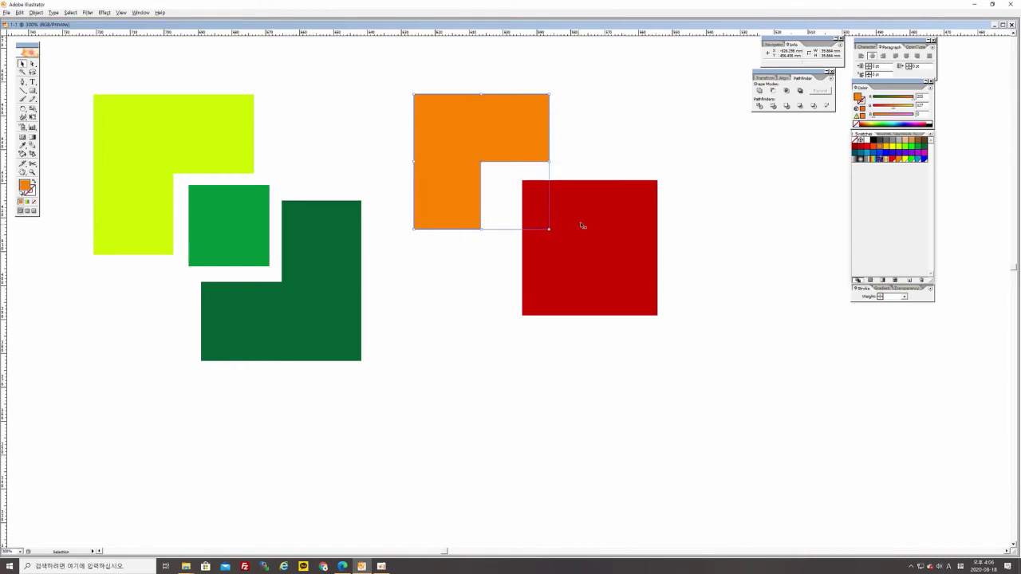
drag(596, 226, 602, 276)
click(670, 298)
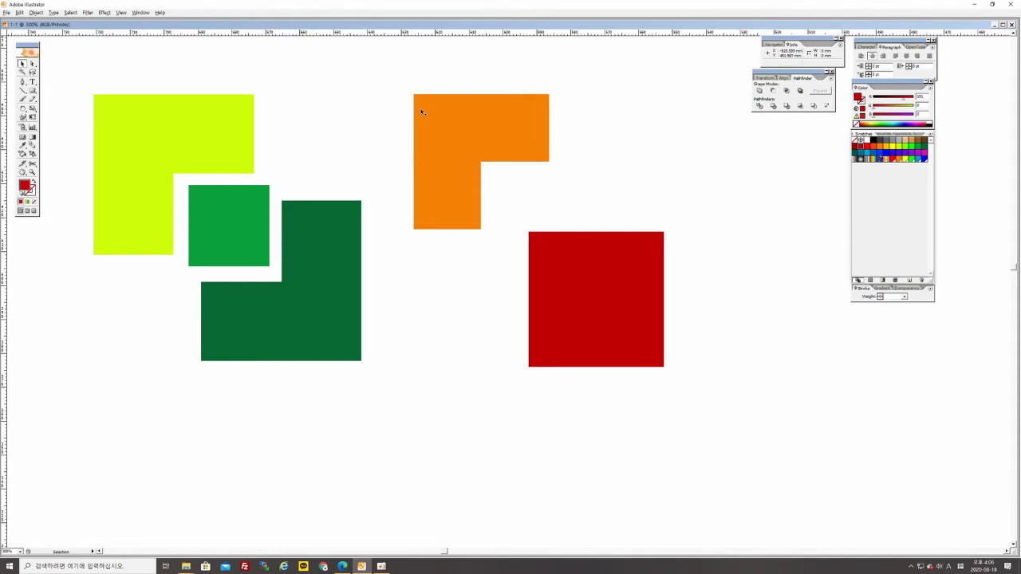
Reposition the orange L-shape and the red square so the square fits back into the L-shape's notch
drag(521, 137, 560, 191)
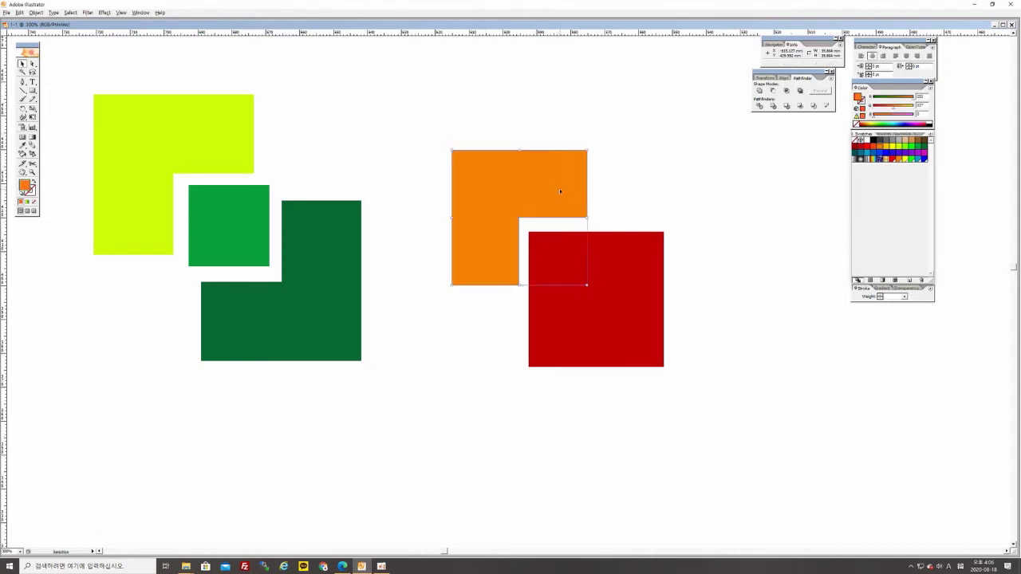
key(ctrl+z)
drag(622, 296, 614, 267)
click(537, 162)
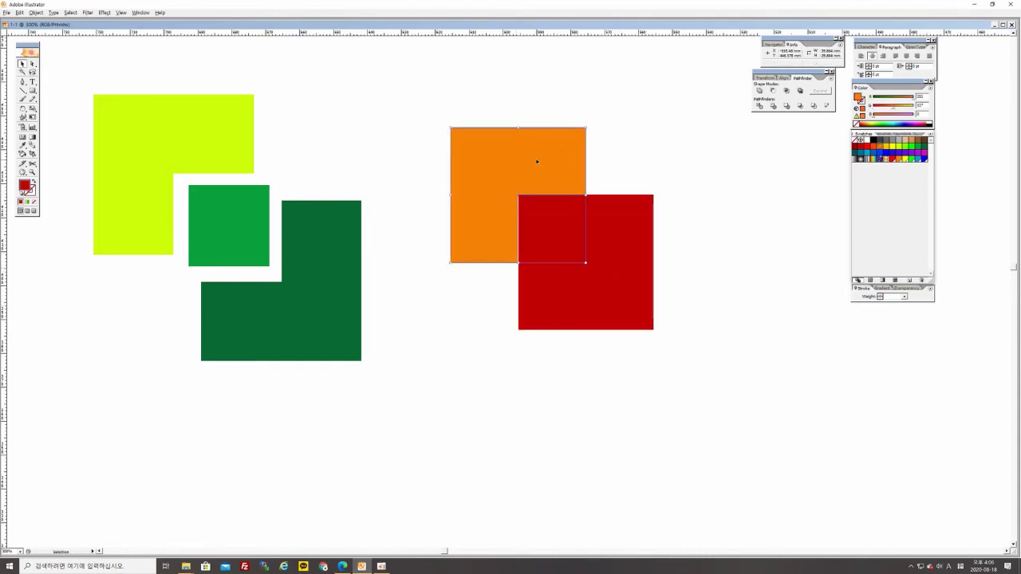
Offset the orange L-shape up and to the left and place the red square beside its notch with a narrow gap between them
mouse_move(557, 152)
mouse_down()
mouse_move(498, 118)
mouse_move(546, 136)
mouse_up()
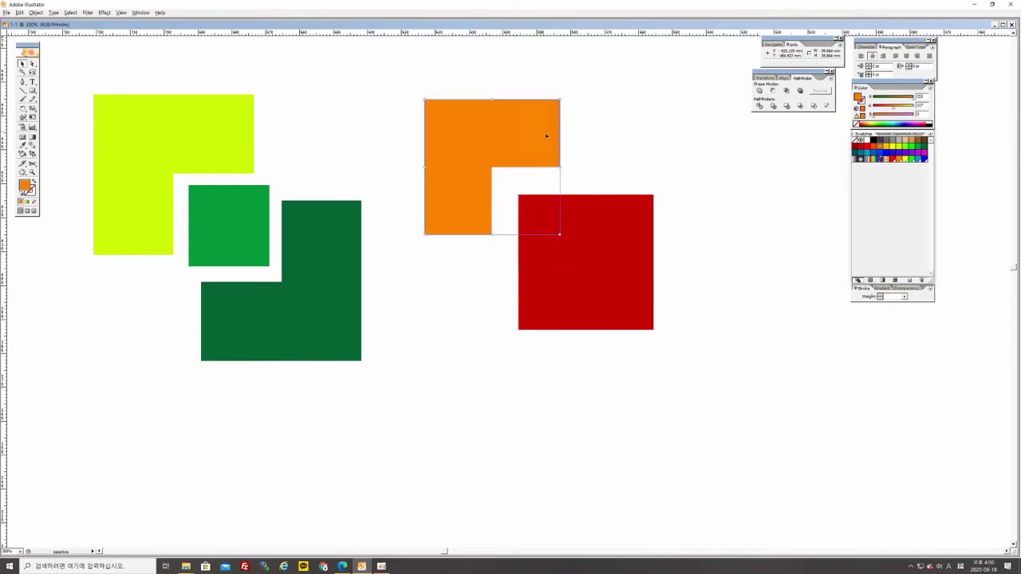
key(ctrl+shift+a)
drag(579, 252, 561, 233)
key(ctrl+shift+a)
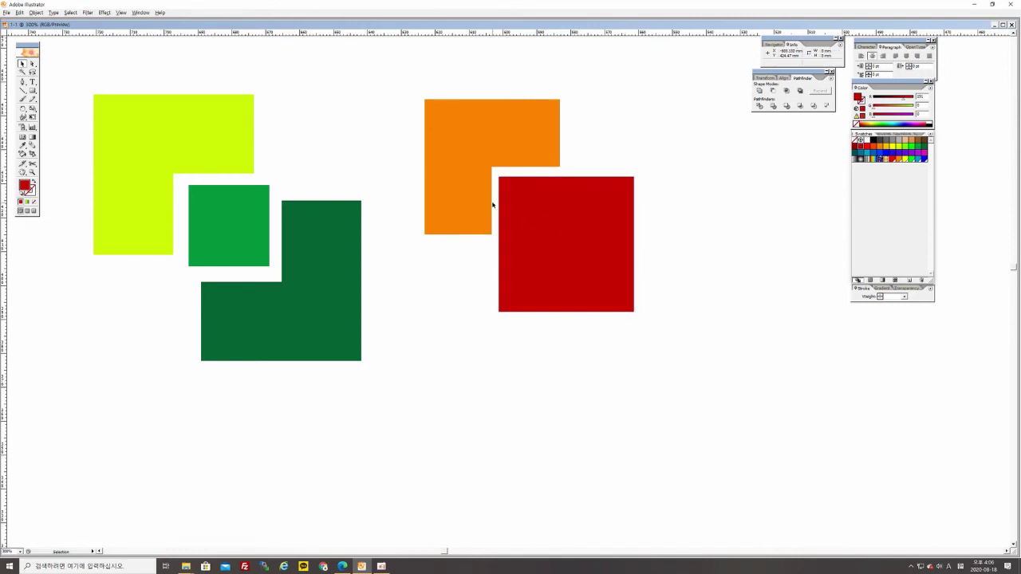
Widen the gap between the red square and the orange L-shape by moving the L-shape up and to the left
drag(590, 243, 573, 218)
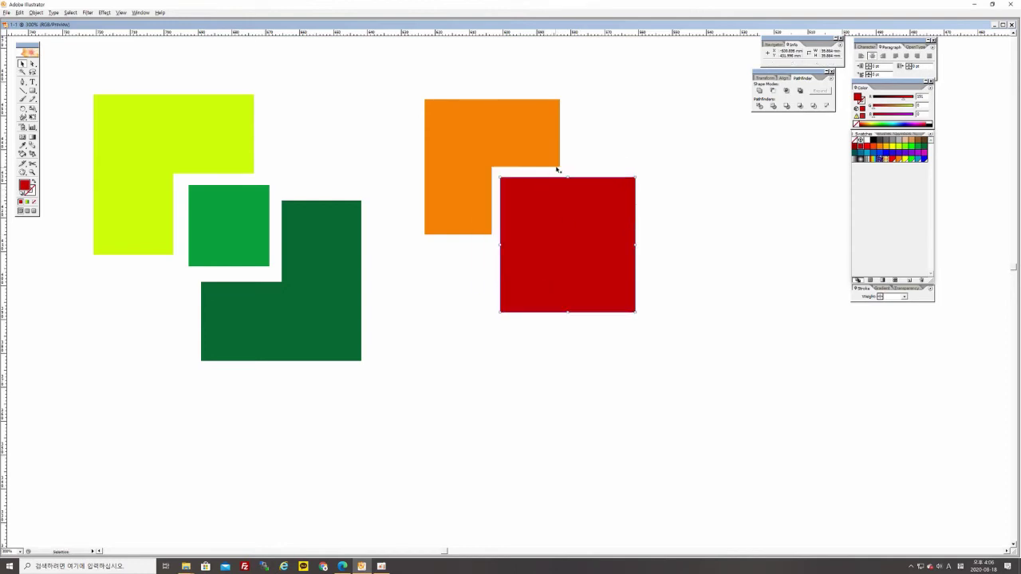
click(534, 132)
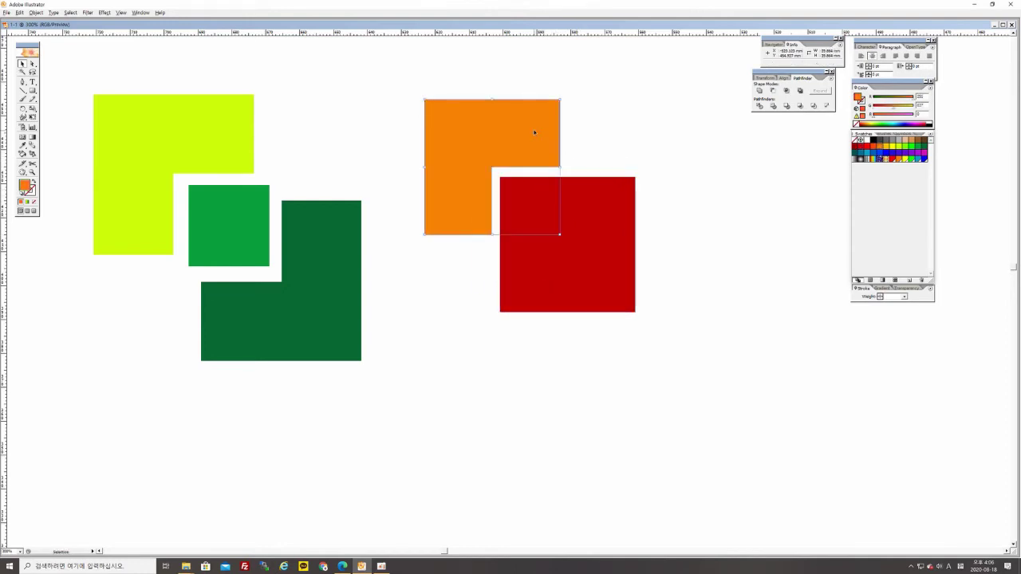
drag(534, 130, 480, 134)
click(468, 303)
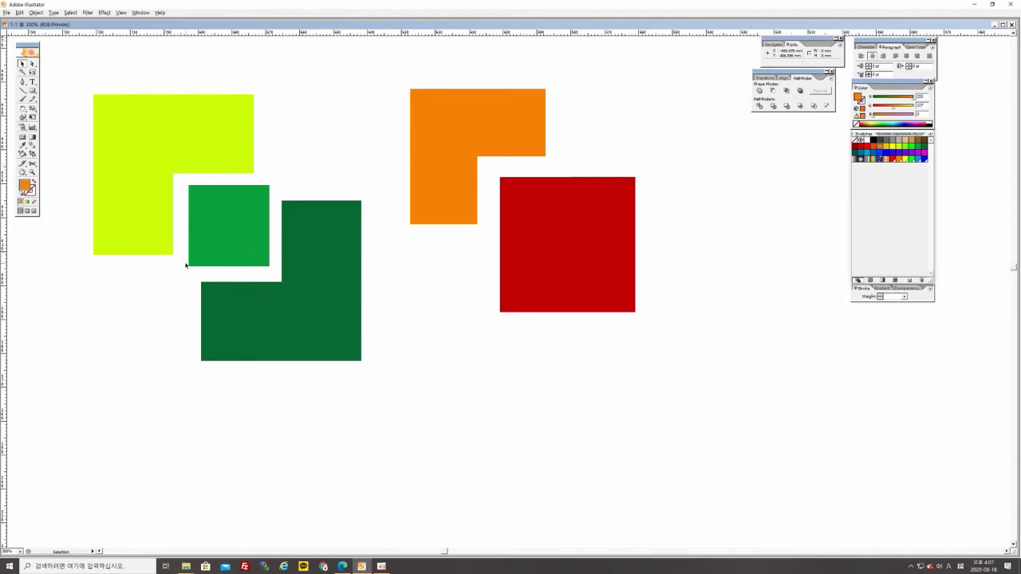
click(570, 228)
click(573, 429)
scroll(364, 367, up, 1)
scroll(364, 367, left, 4)
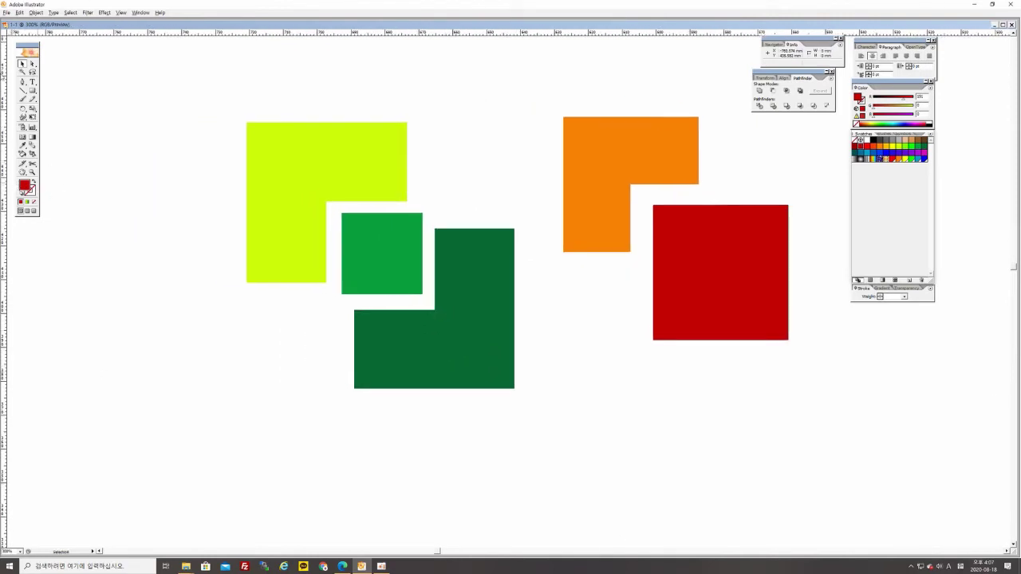
click(18, 12)
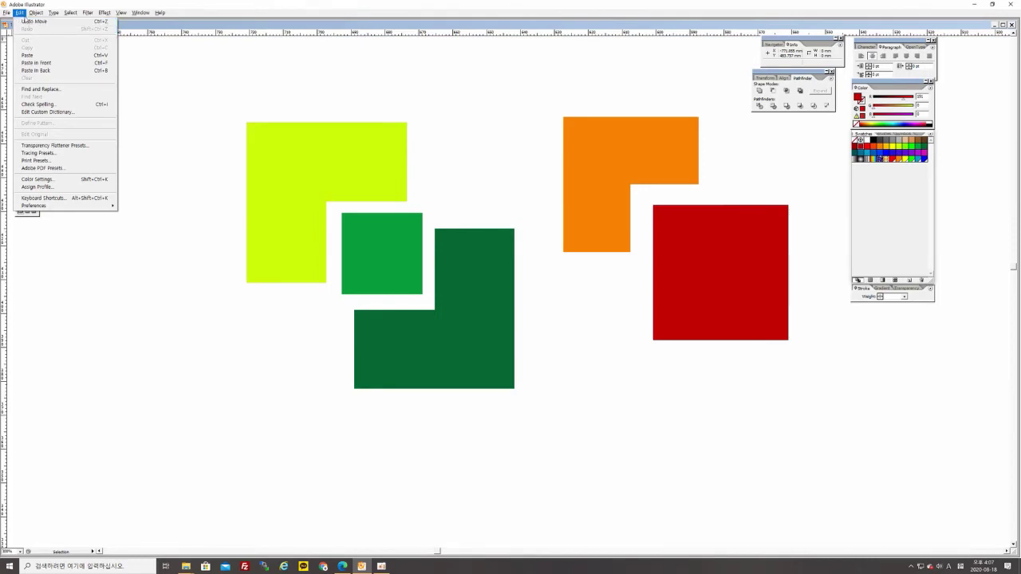
mouse_move(36, 14)
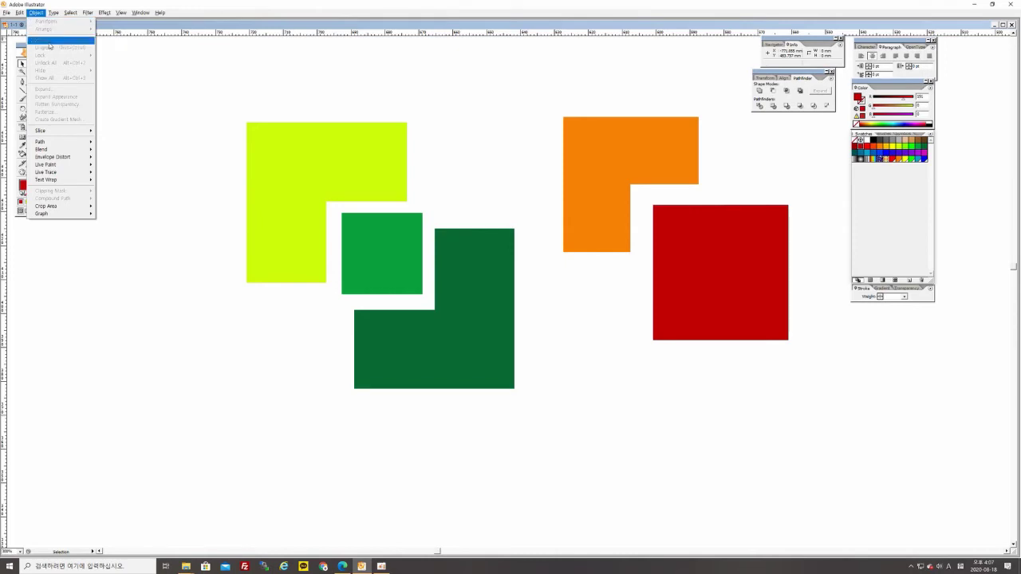
click(110, 24)
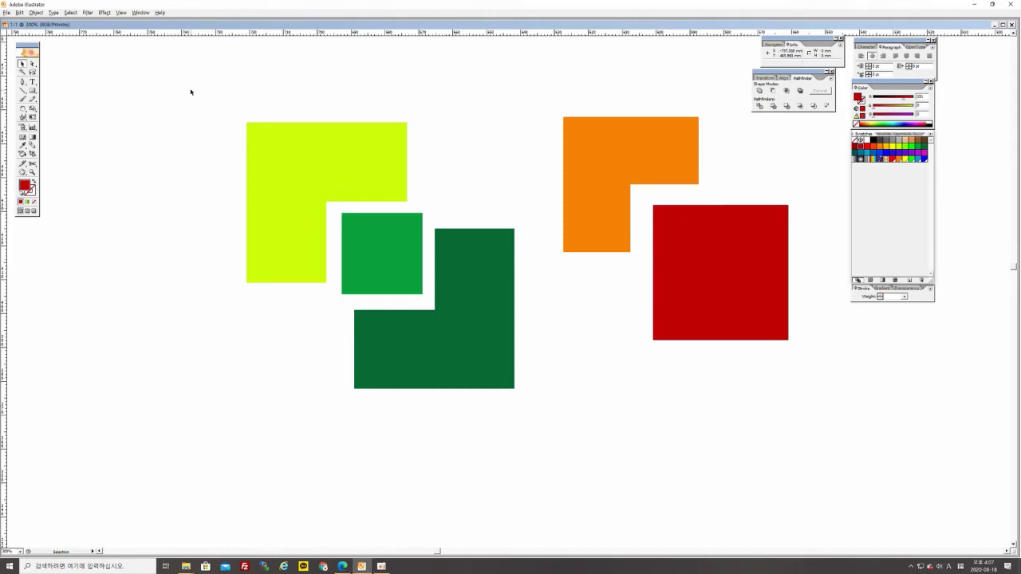
drag(576, 220, 498, 229)
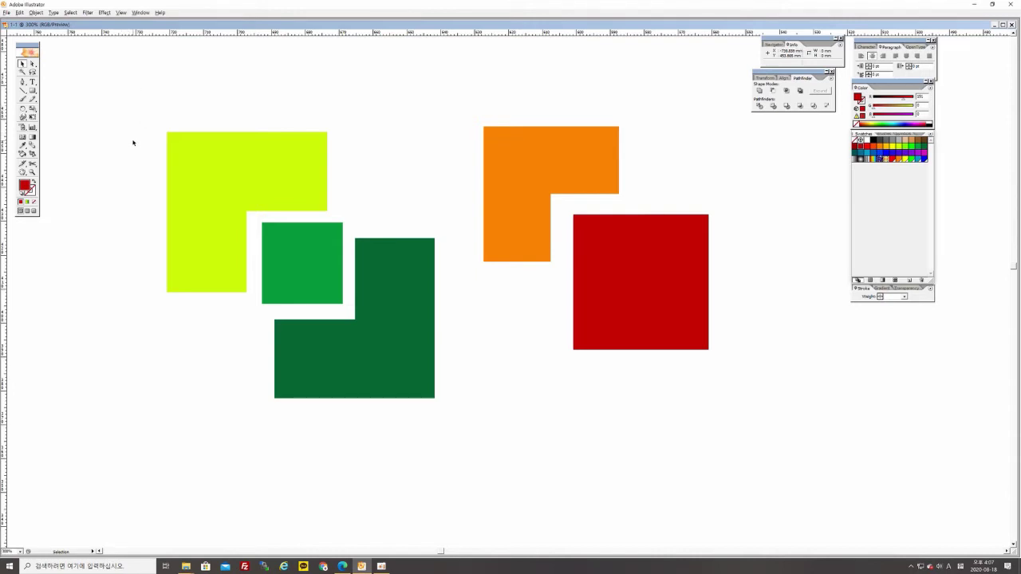
Group all five shapes into one object
key(ctrl+a)
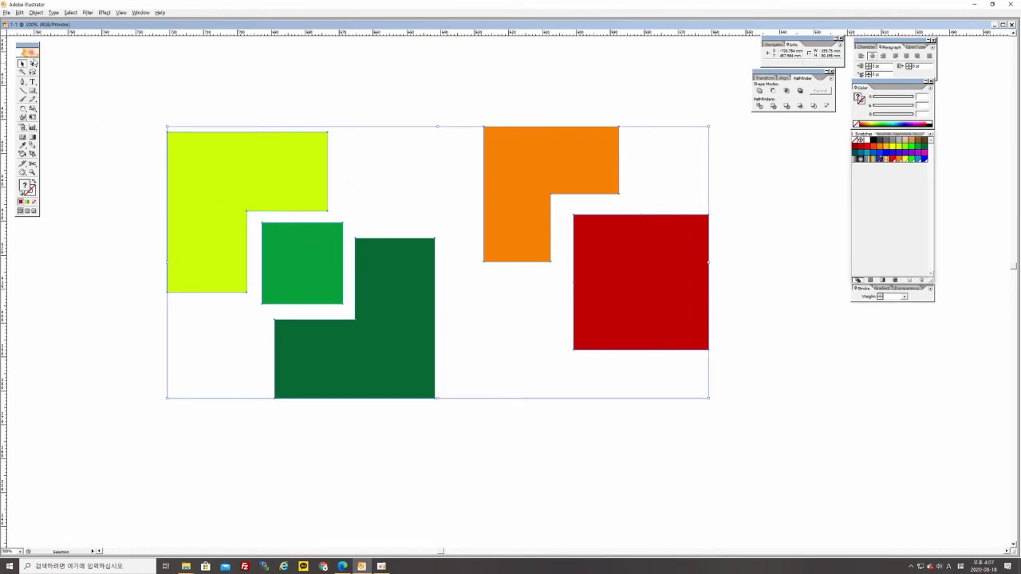
click(35, 14)
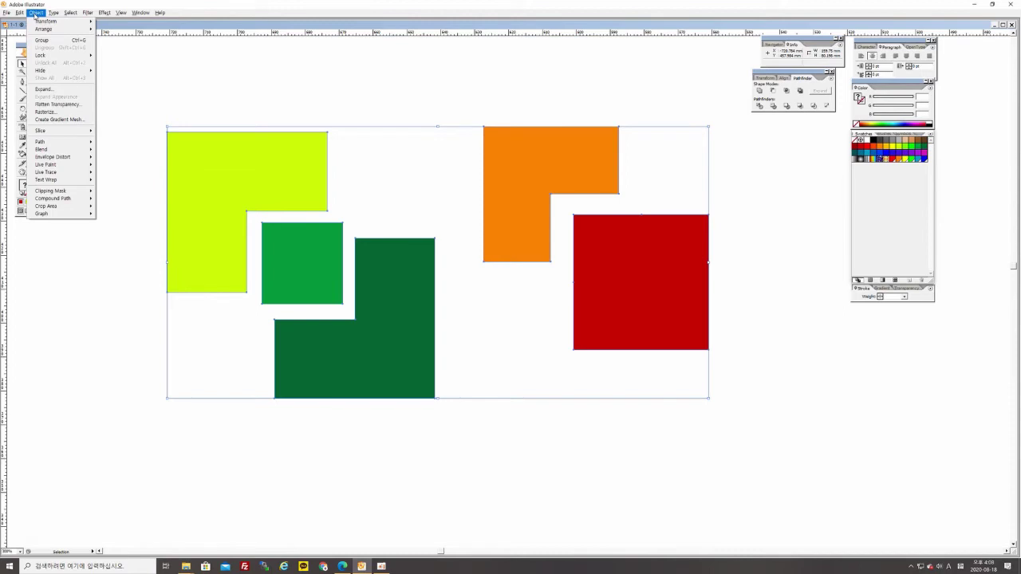
click(79, 40)
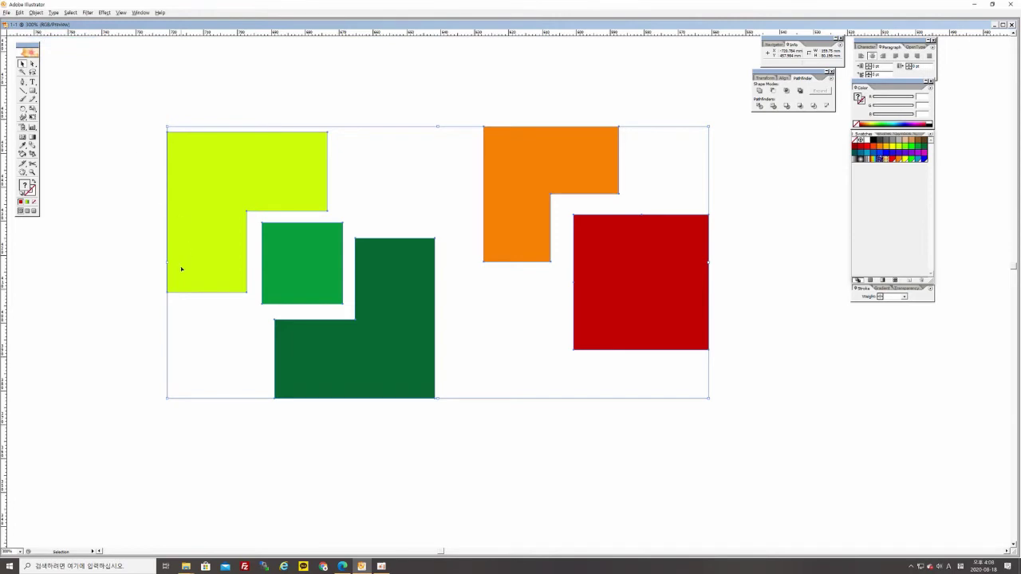
click(109, 401)
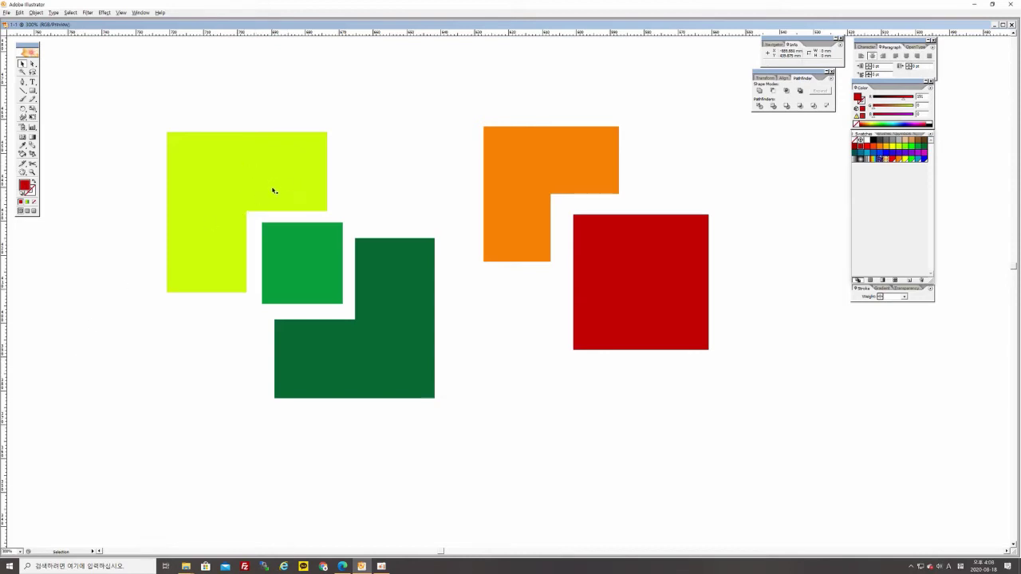
Move the whole group up and to the left as one object
key(ctrl+a)
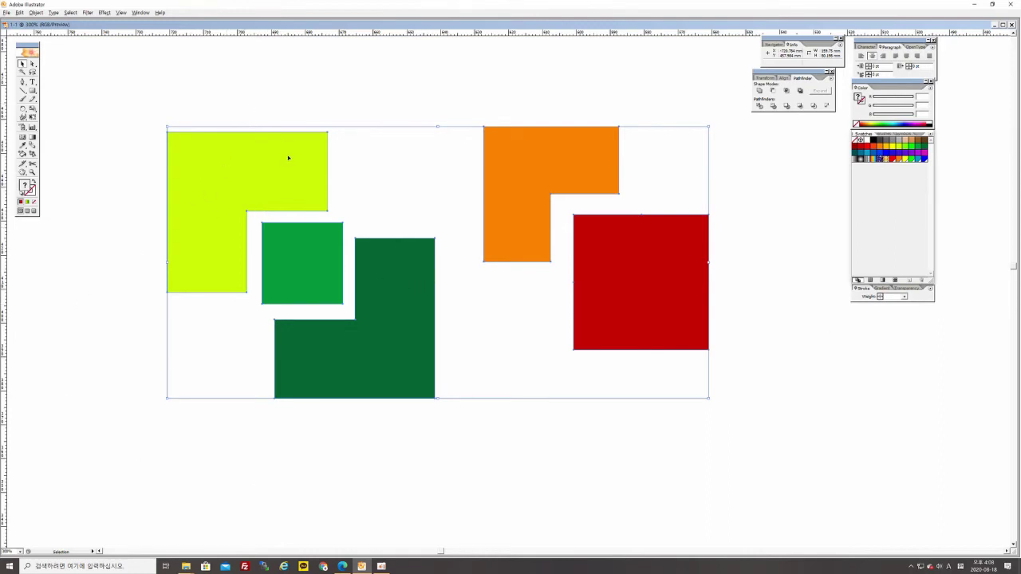
drag(290, 201, 186, 182)
drag(282, 314, 299, 270)
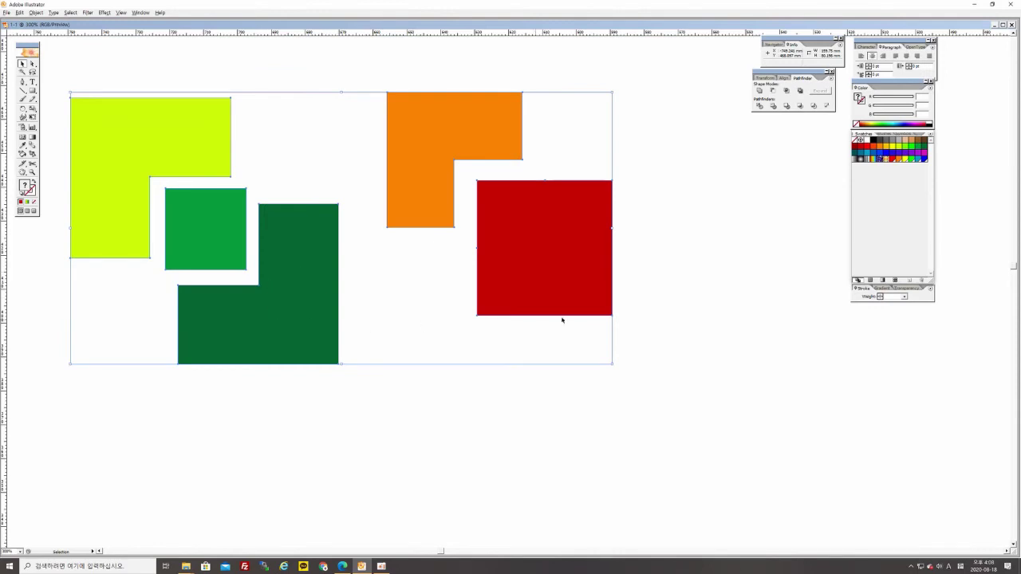
click(597, 405)
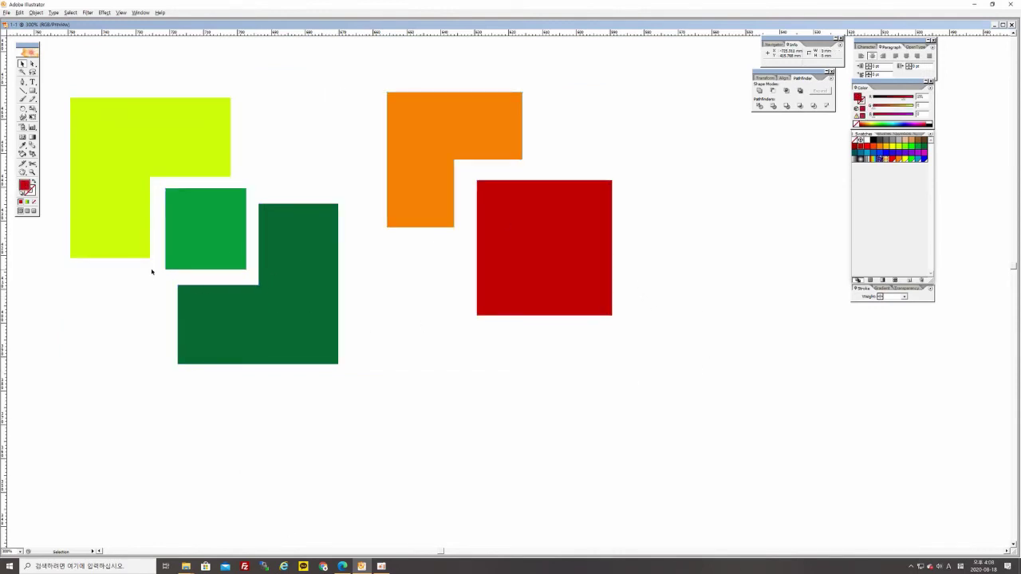
Try scaling the whole group down and up and rotating it, and undo these transformations
click(313, 318)
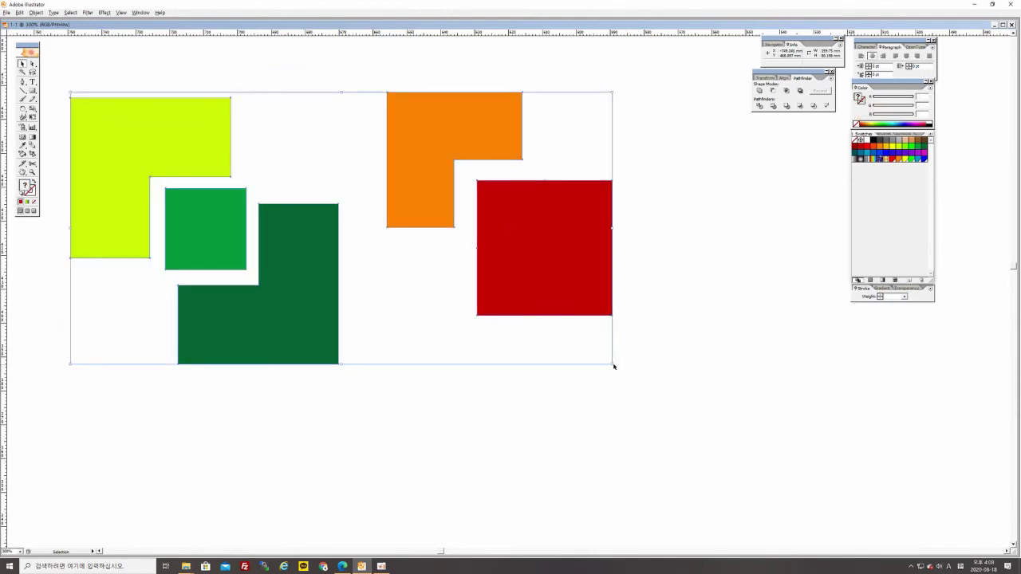
drag(613, 364, 326, 222)
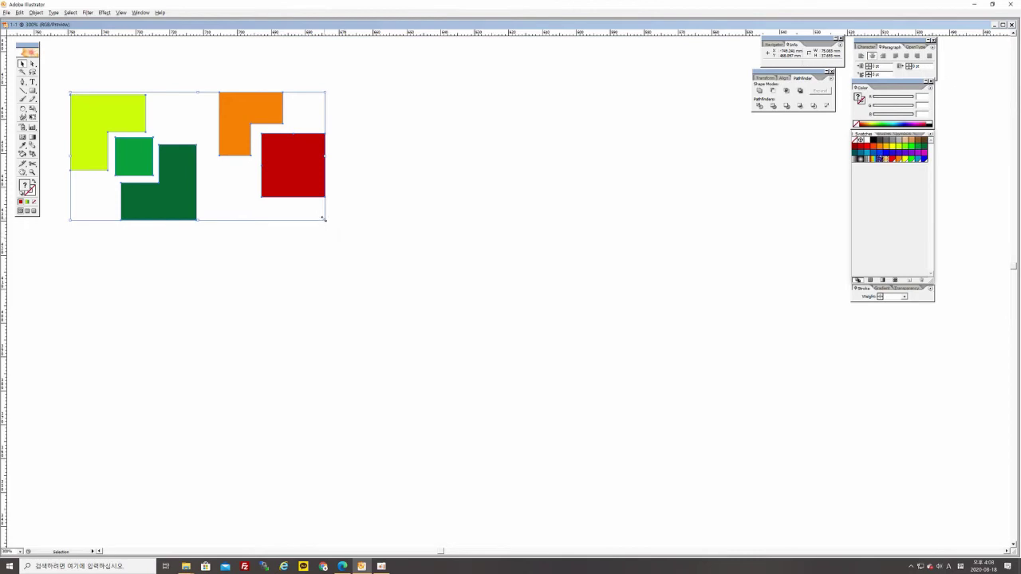
drag(323, 218, 601, 424)
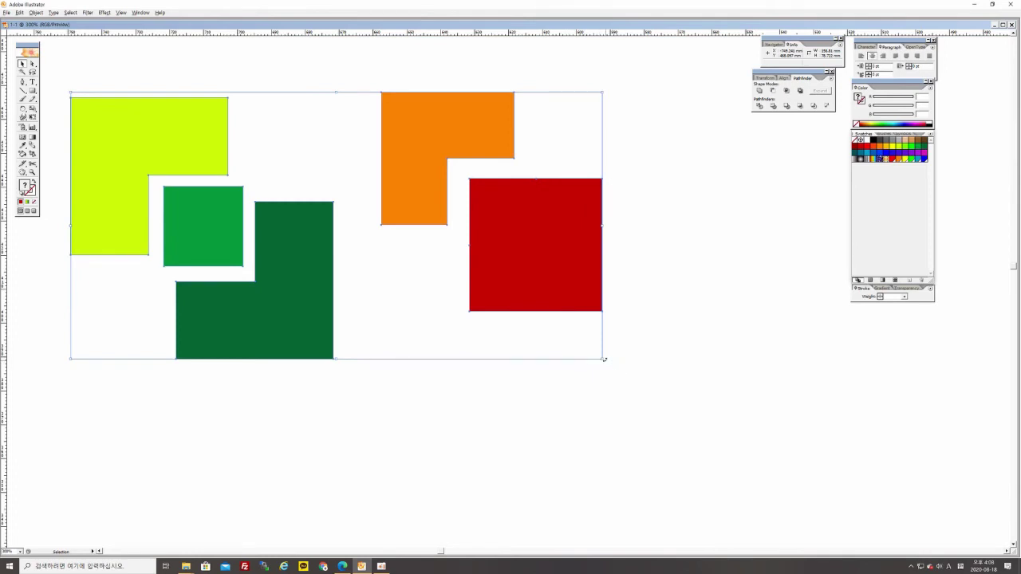
drag(603, 360, 523, 209)
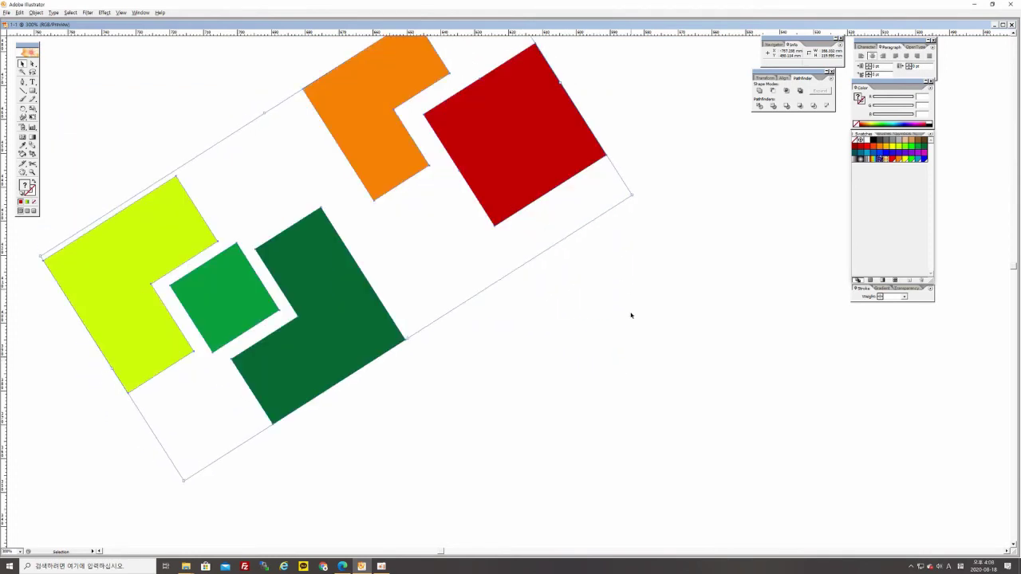
key(ctrl+z)
key(ctrl+z)
key(ctrl+shift+z)
key(ctrl+a)
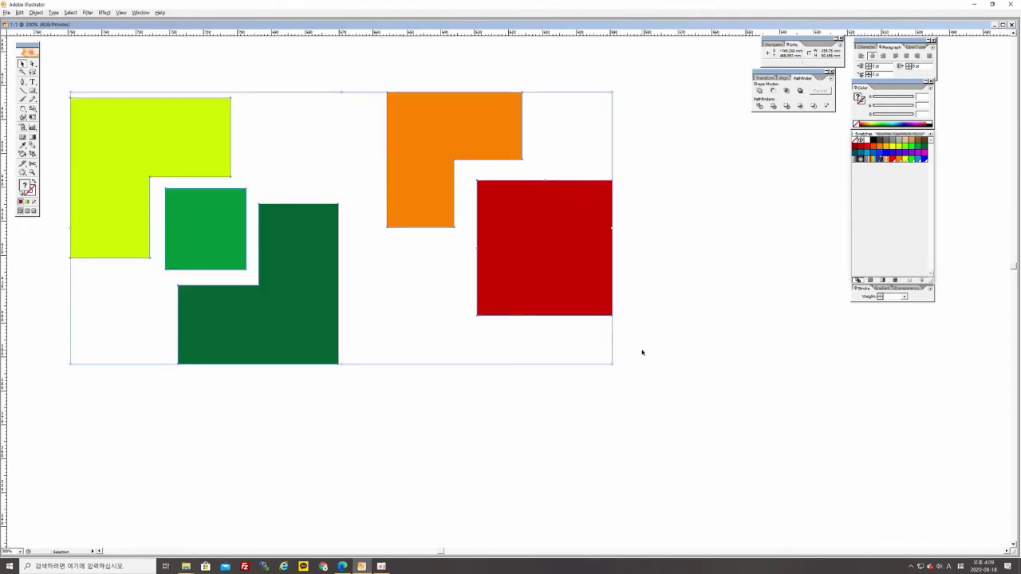
Ungroup the five shapes and clear the selection
click(642, 352)
click(147, 152)
click(196, 71)
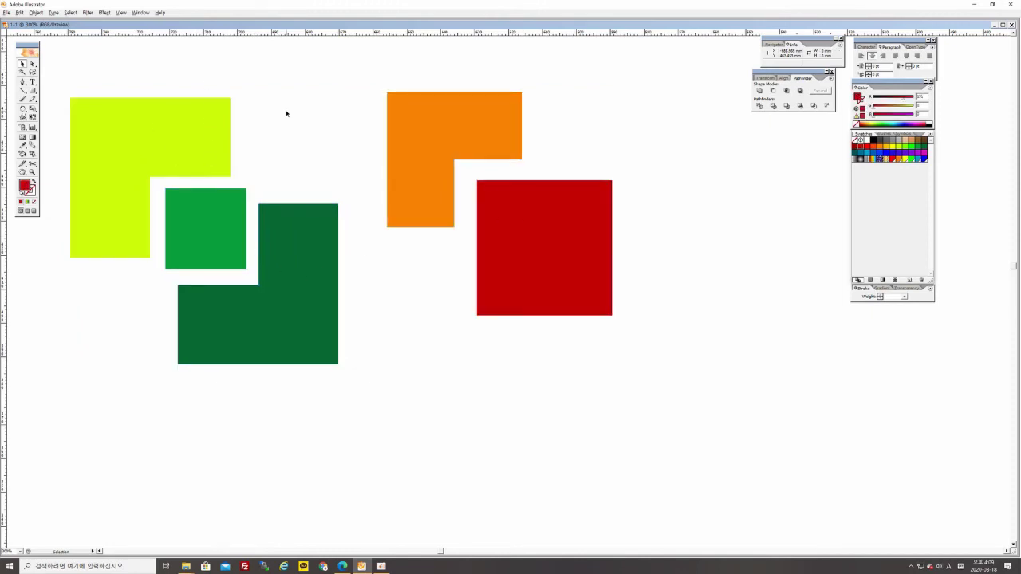
click(128, 163)
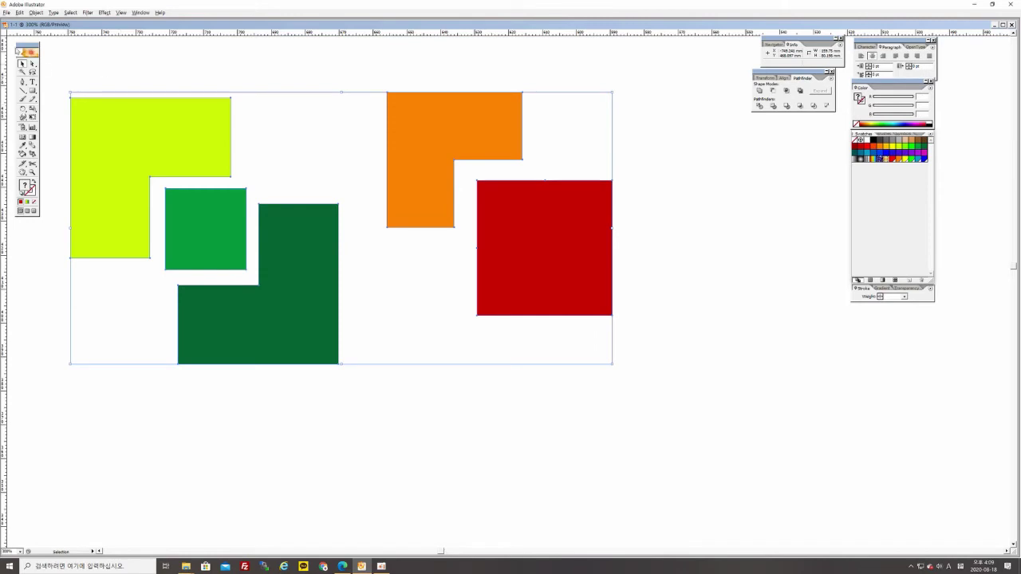
click(36, 12)
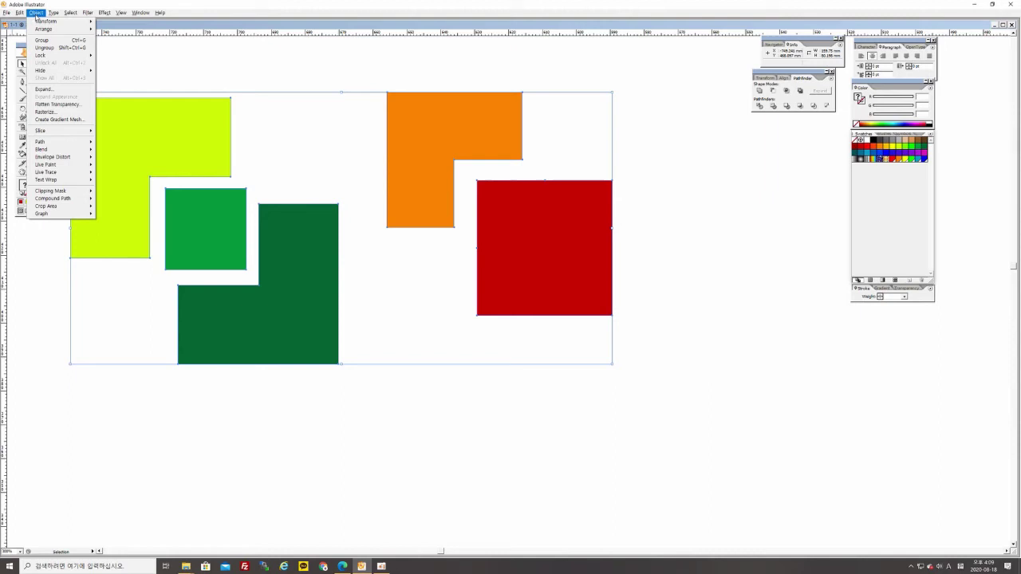
click(68, 51)
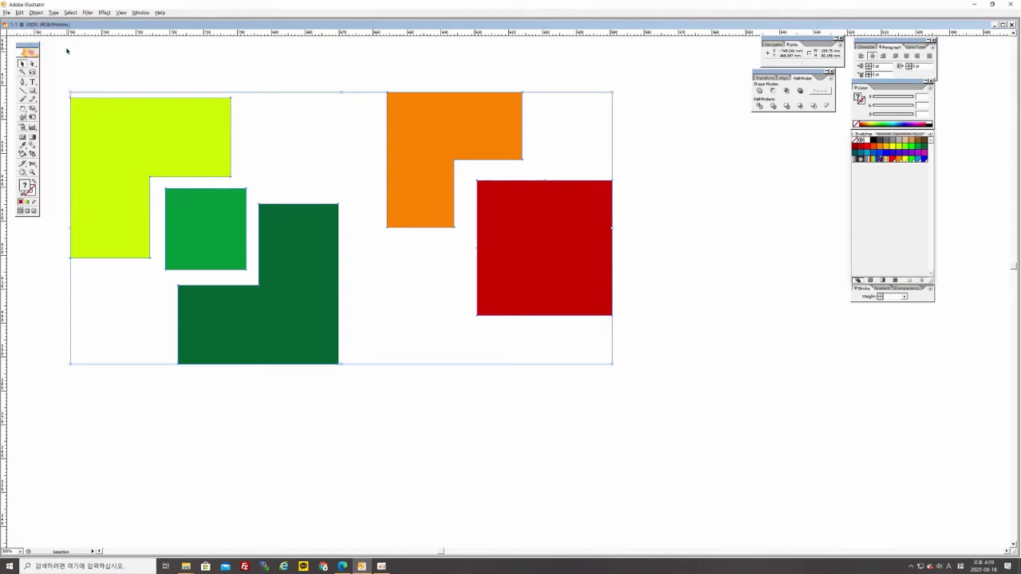
click(199, 497)
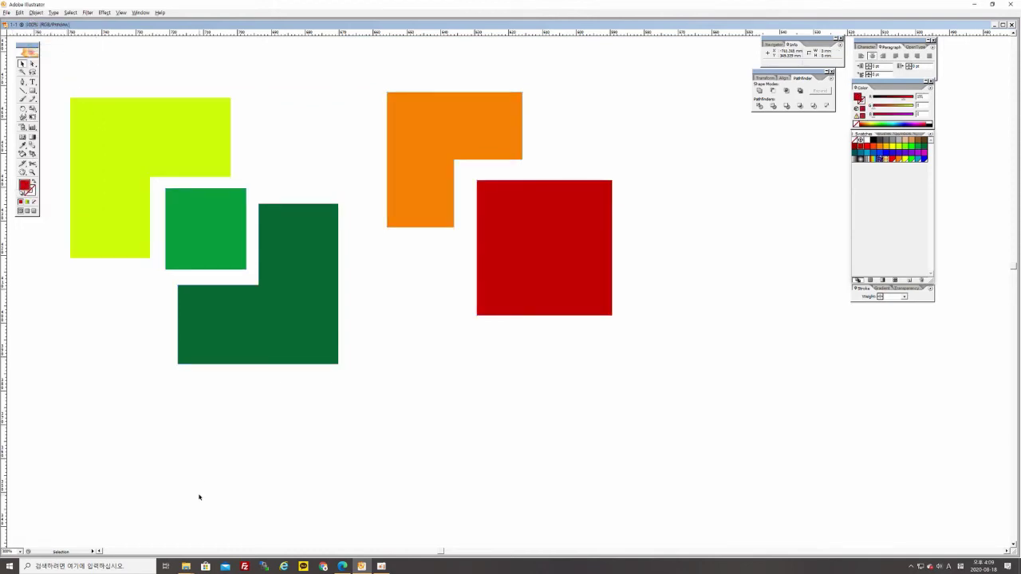
Try moving the lime L-shape around on its own and rotating it, and undo the rotation
click(126, 160)
drag(117, 132, 246, 102)
drag(207, 100, 138, 181)
mouse_move(198, 162)
mouse_down()
mouse_move(281, 166)
mouse_move(146, 149)
mouse_move(209, 150)
mouse_up()
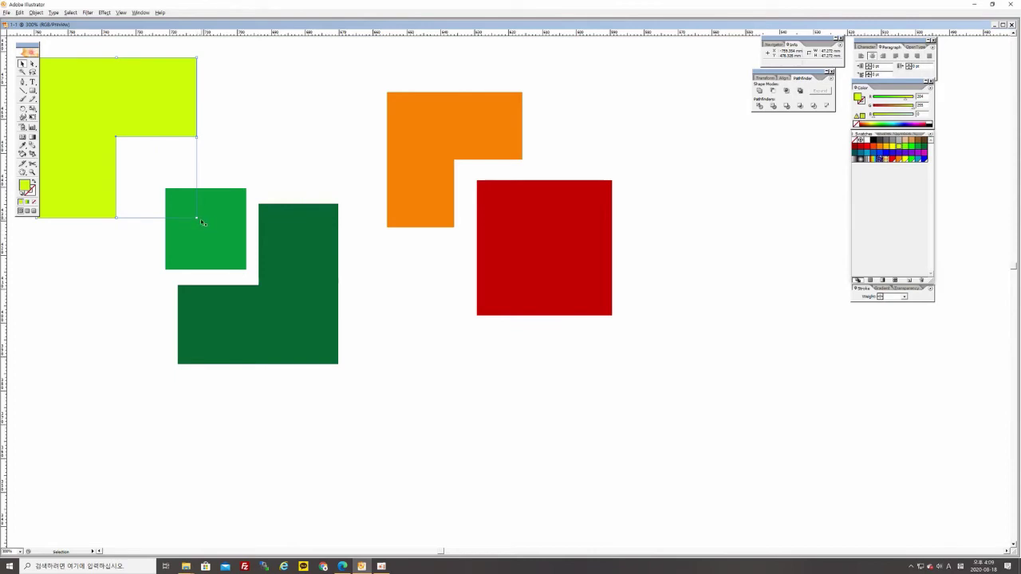
drag(198, 218, 188, 136)
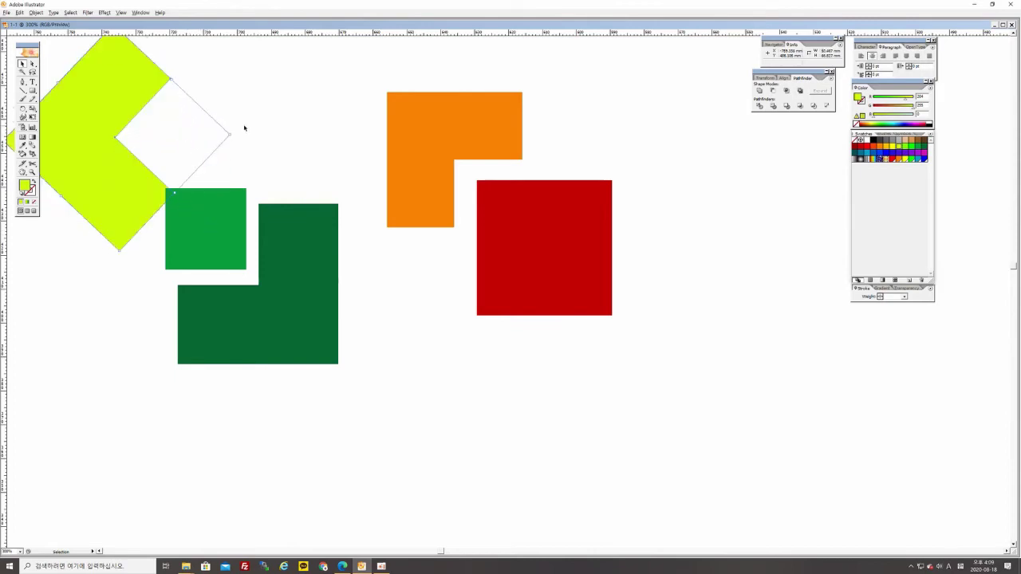
key(ctrl+z)
Place the lime L-shape up and to the left of the small green square with a gap between them
drag(173, 126, 209, 135)
click(304, 139)
drag(267, 189, 317, 202)
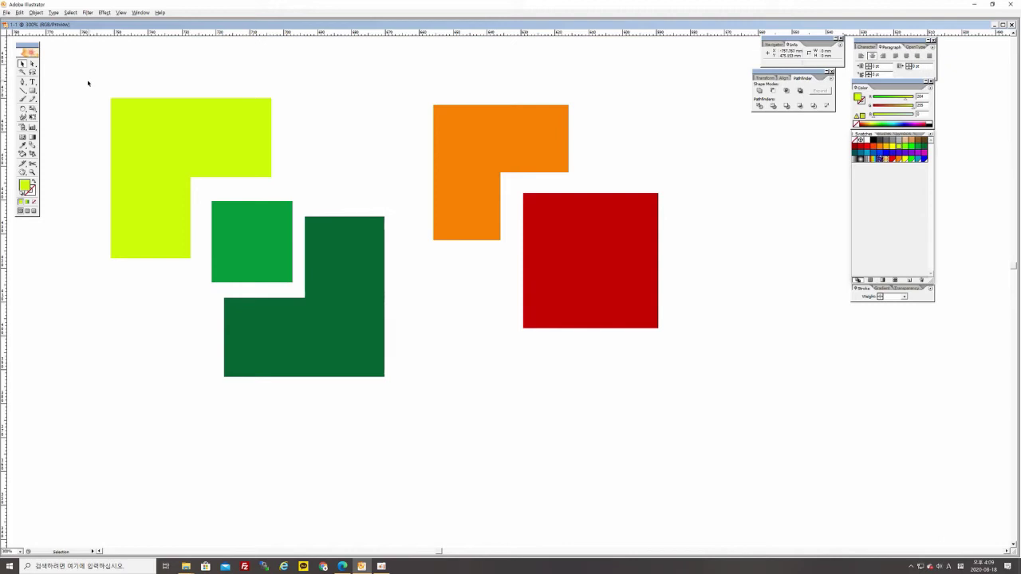
Group all five shapes again and move the group slightly to the left and down
key(ctrl+a)
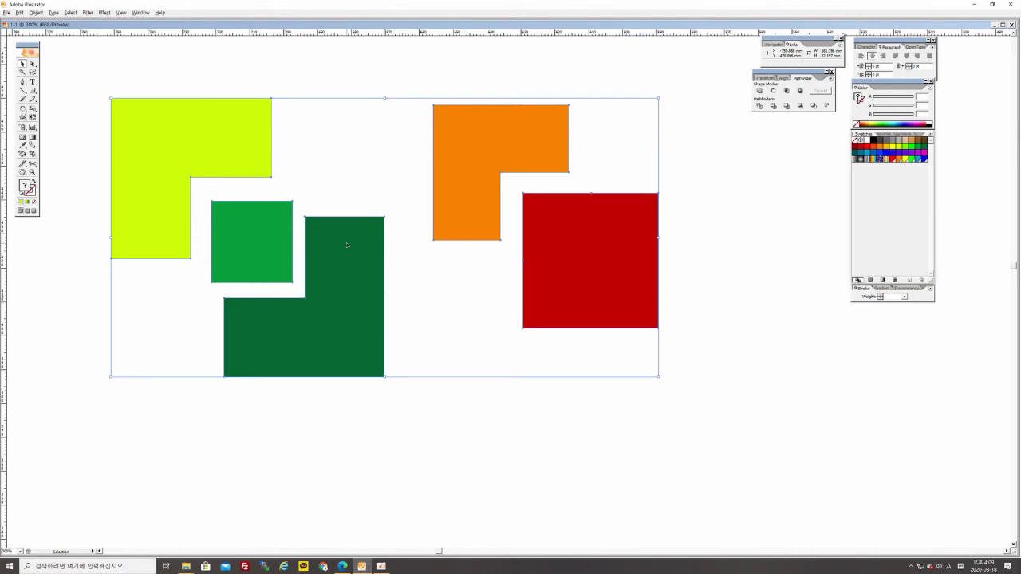
right_click(347, 244)
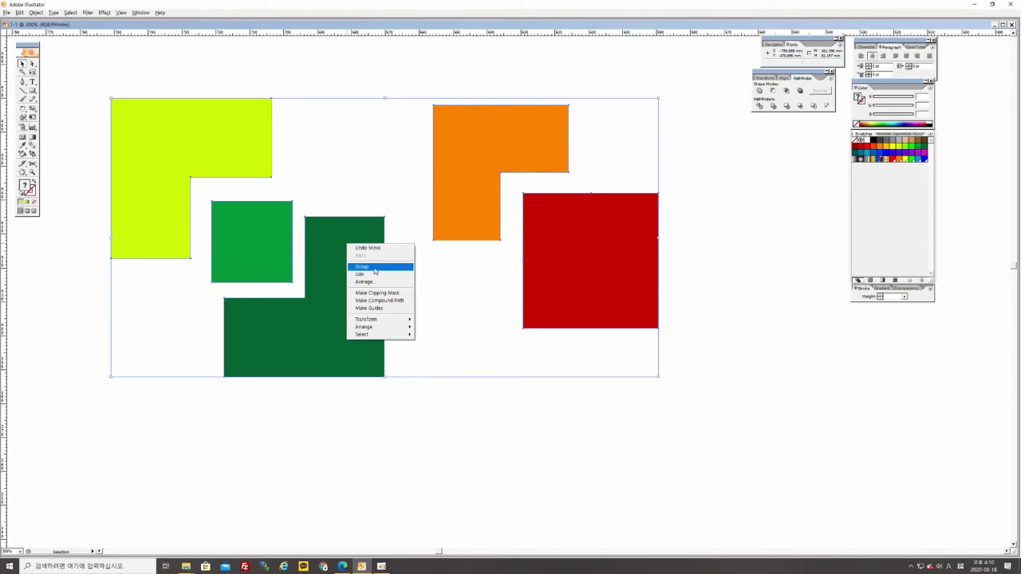
click(374, 269)
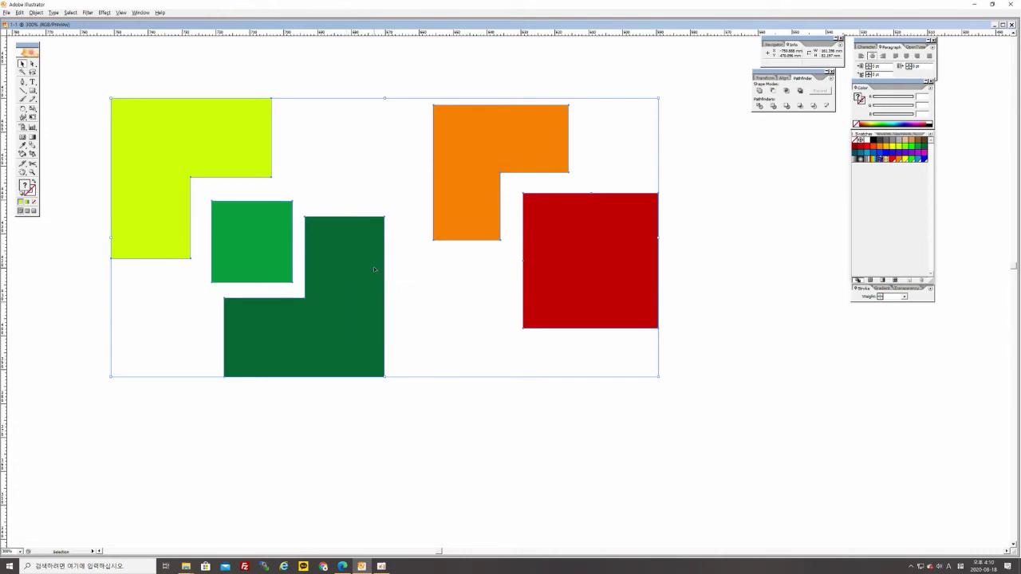
click(390, 413)
drag(341, 315, 307, 325)
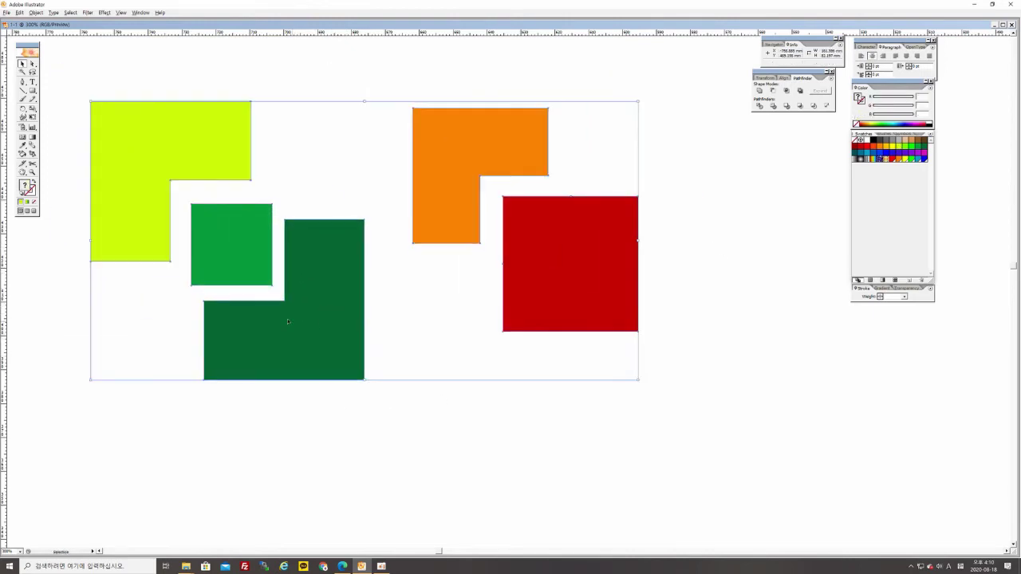
Ungroup the shapes and move only the small green square slightly up and to the left
right_click(333, 256)
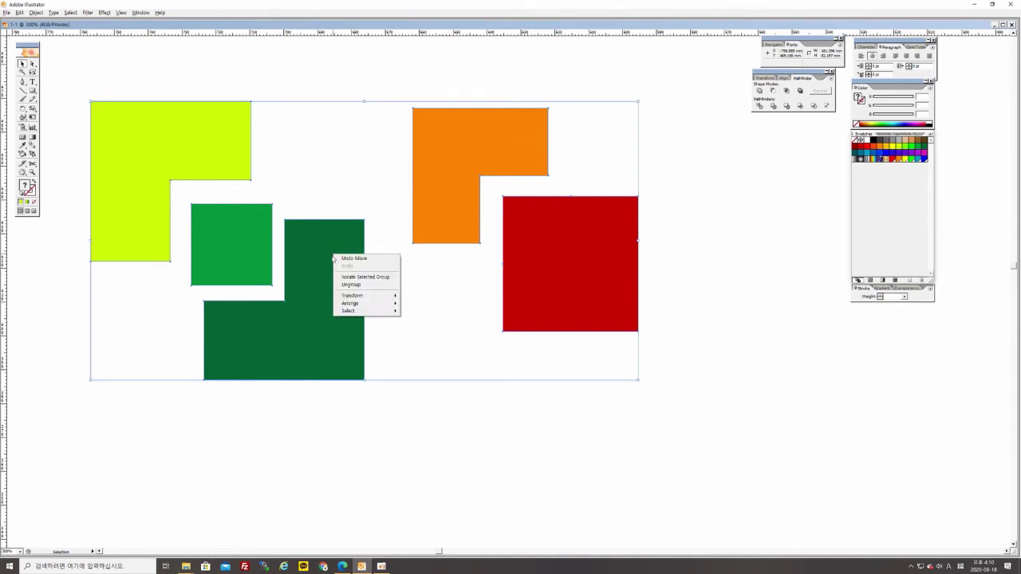
click(365, 289)
click(170, 278)
click(232, 243)
mouse_move(231, 243)
mouse_down()
mouse_move(279, 183)
mouse_move(214, 248)
mouse_up()
click(267, 168)
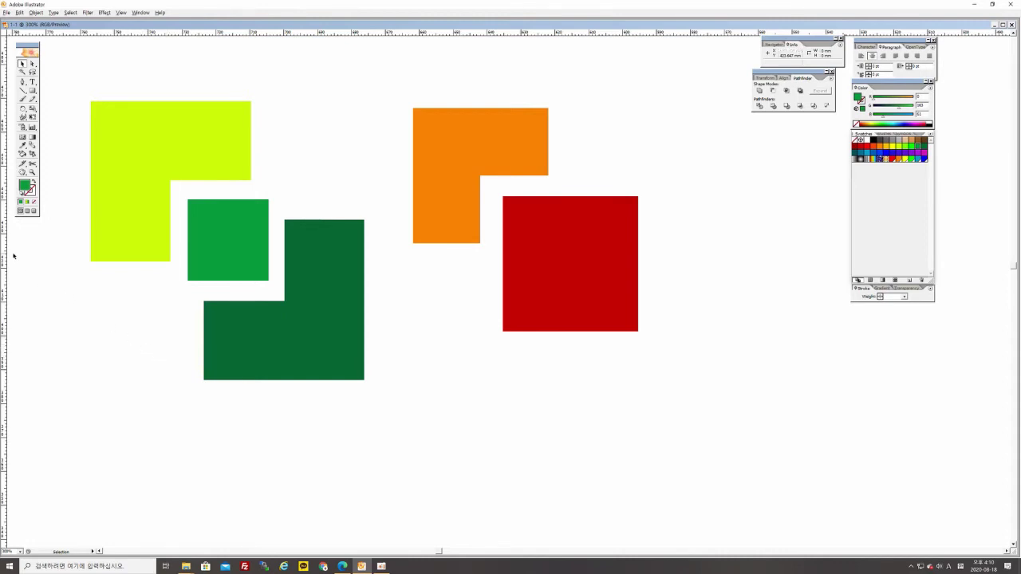
Group all five shapes and move the group slightly to the right and up
key(ctrl+a)
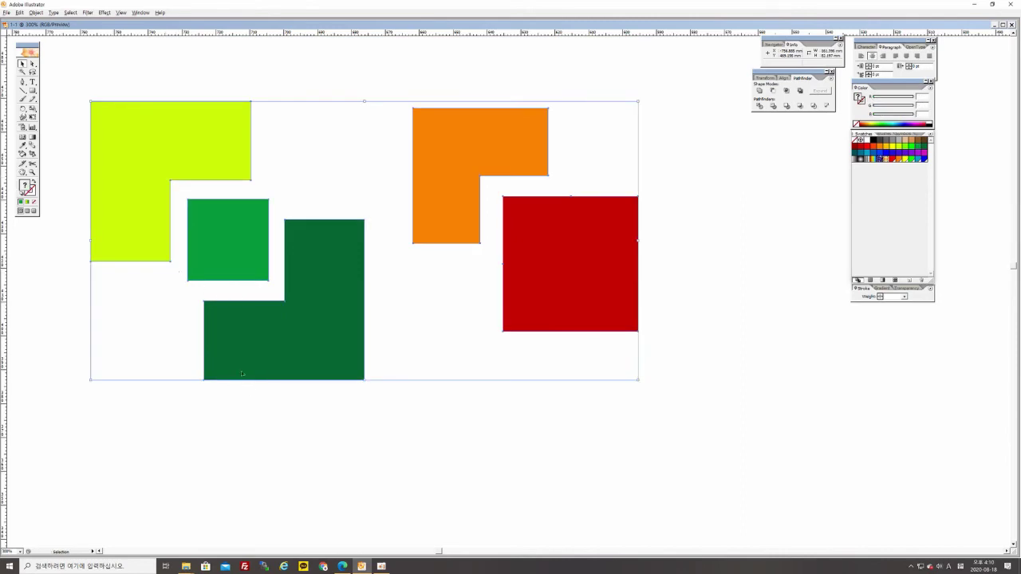
click(267, 394)
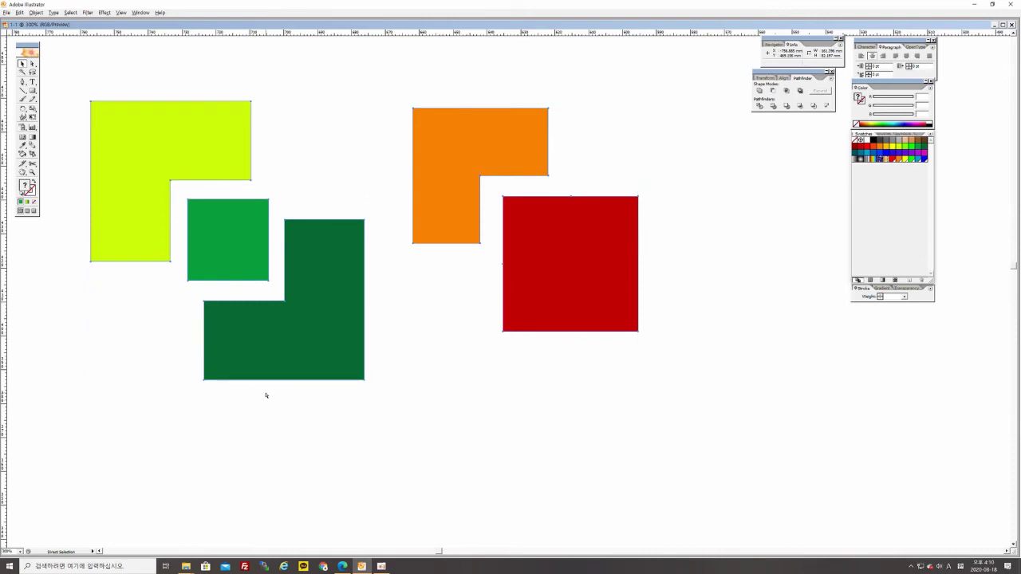
click(306, 306)
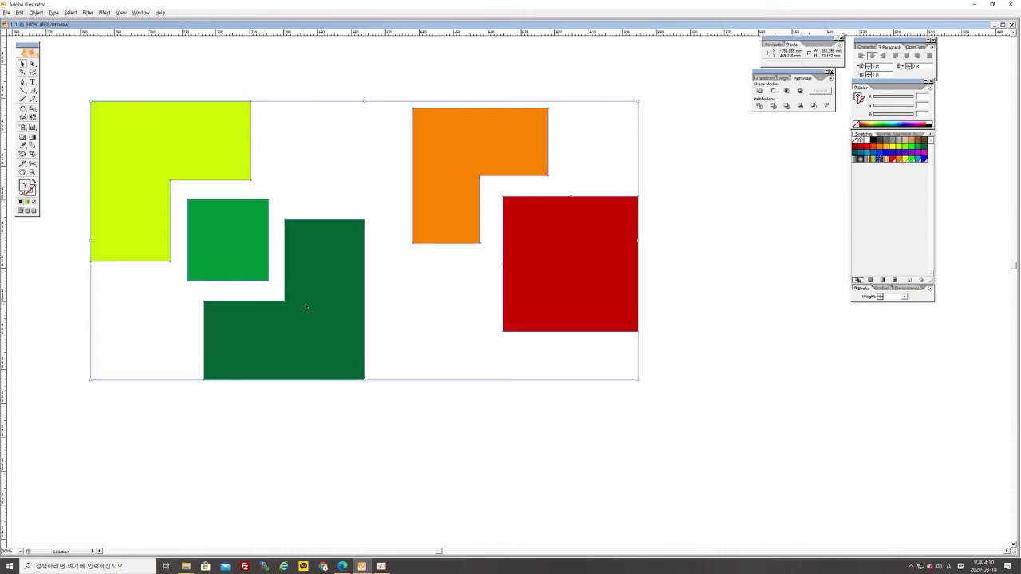
click(274, 482)
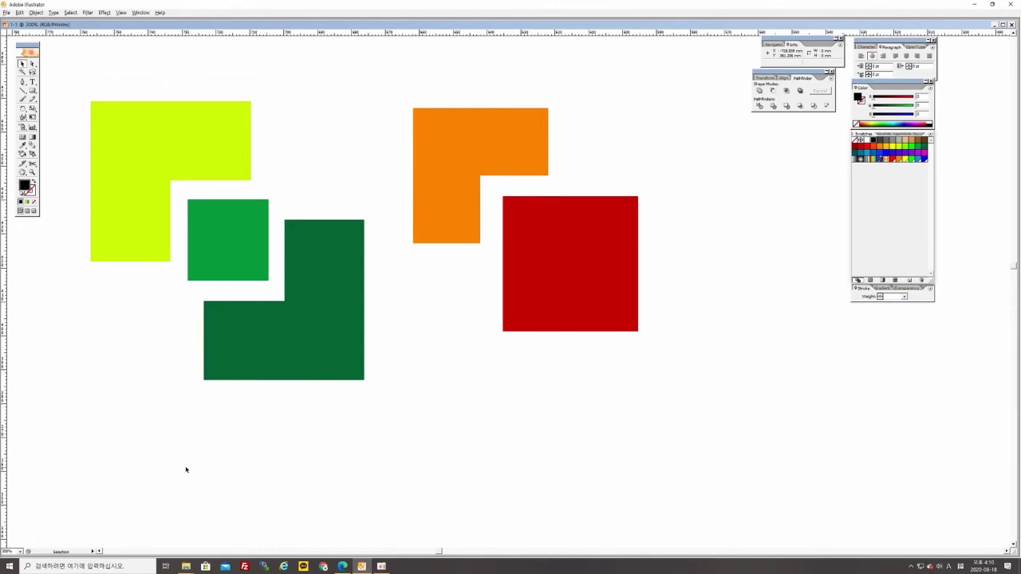
key(ctrl+a)
mouse_move(267, 332)
mouse_down()
mouse_move(323, 345)
mouse_move(257, 306)
mouse_move(283, 327)
mouse_up()
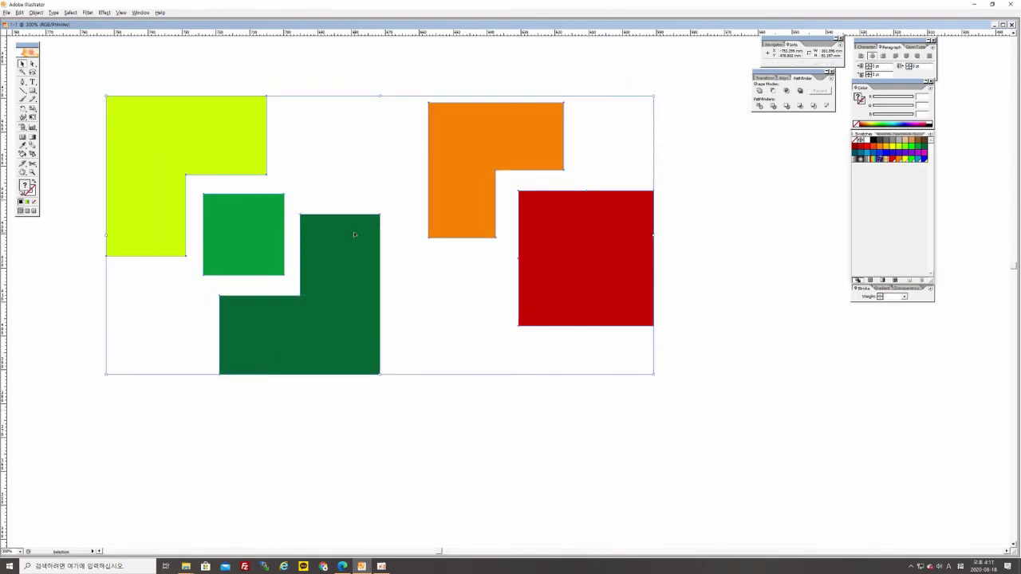
Ungroup the shapes and clear the selection
right_click(327, 257)
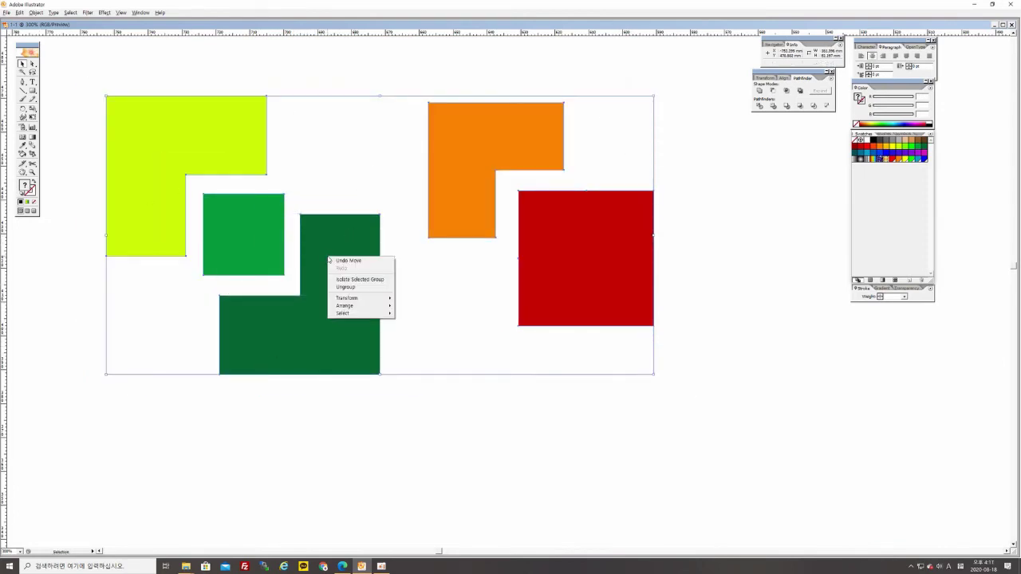
click(358, 286)
click(370, 394)
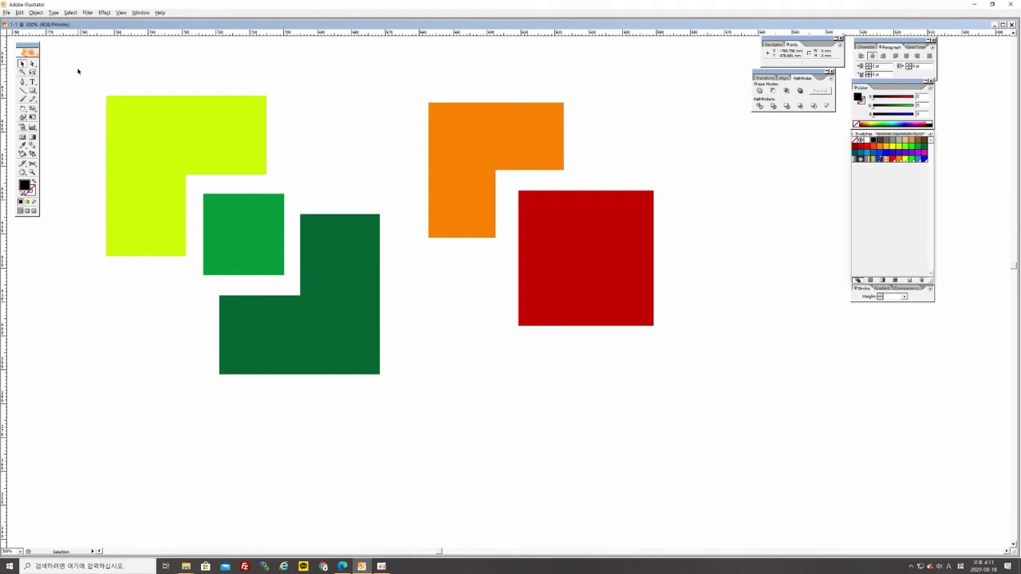
click(34, 13)
click(36, 13)
key(ctrl+a)
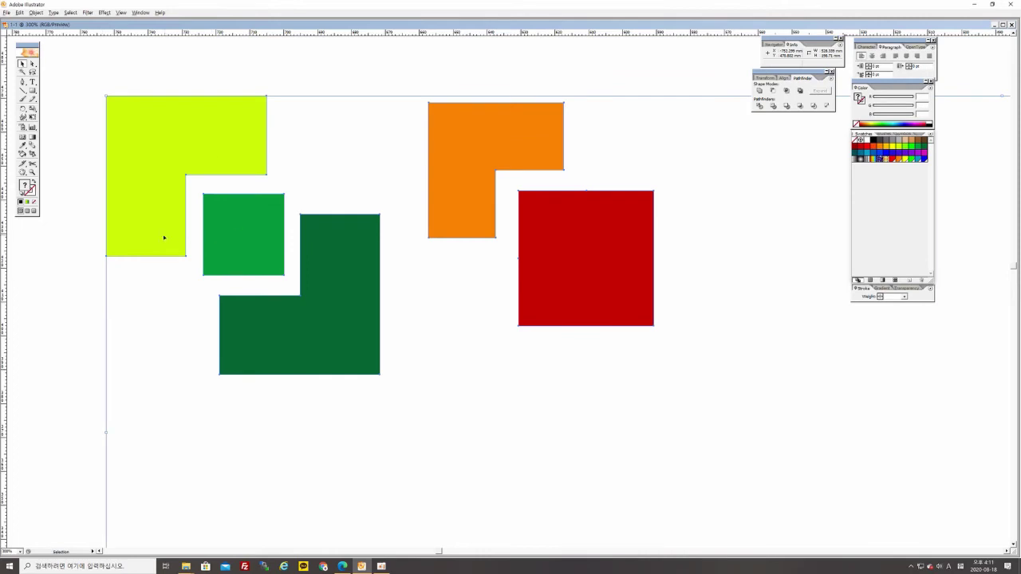
click(88, 260)
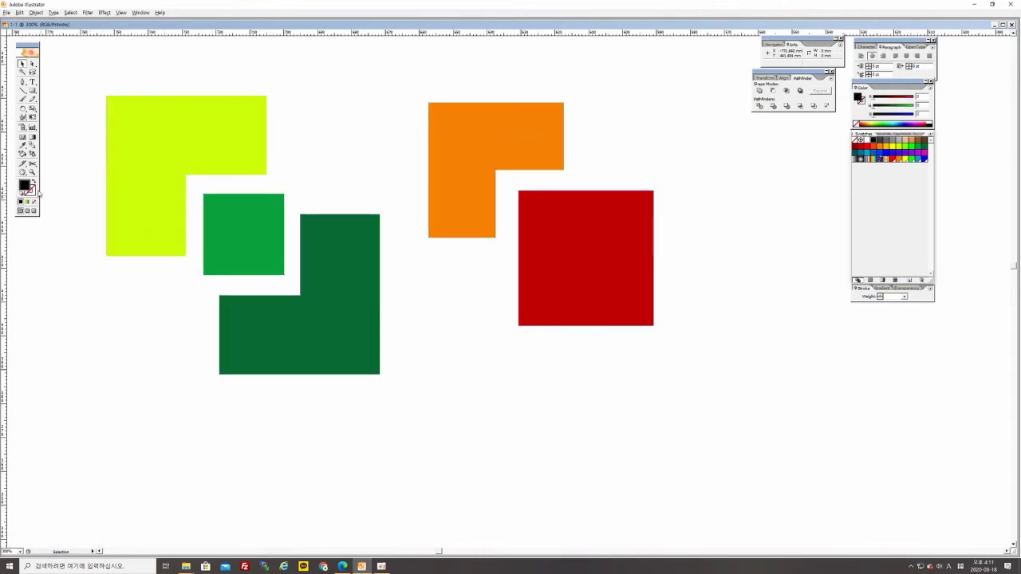
key(ctrl+minus)
key(ctrl+minus)
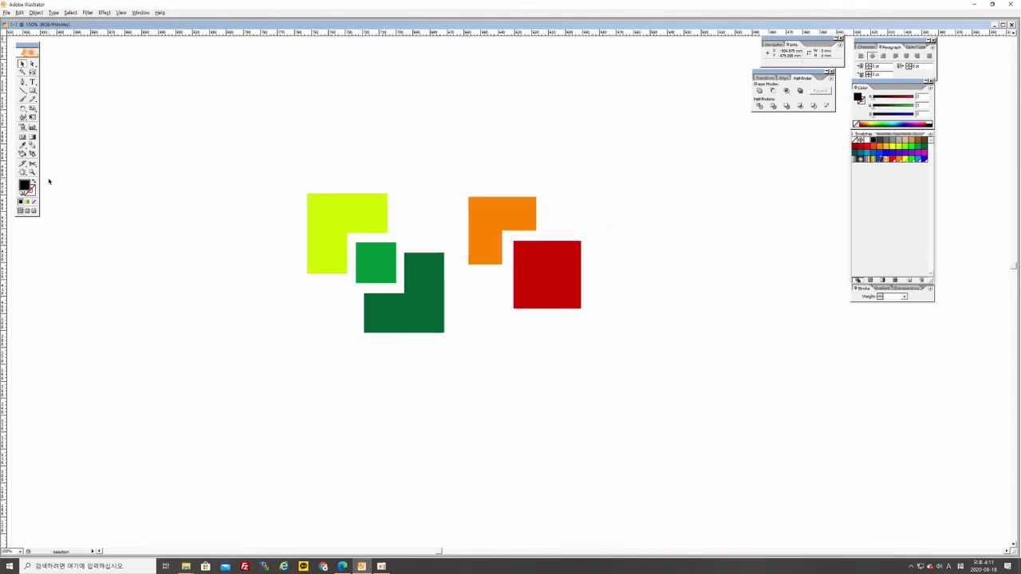
key(ctrl+plus)
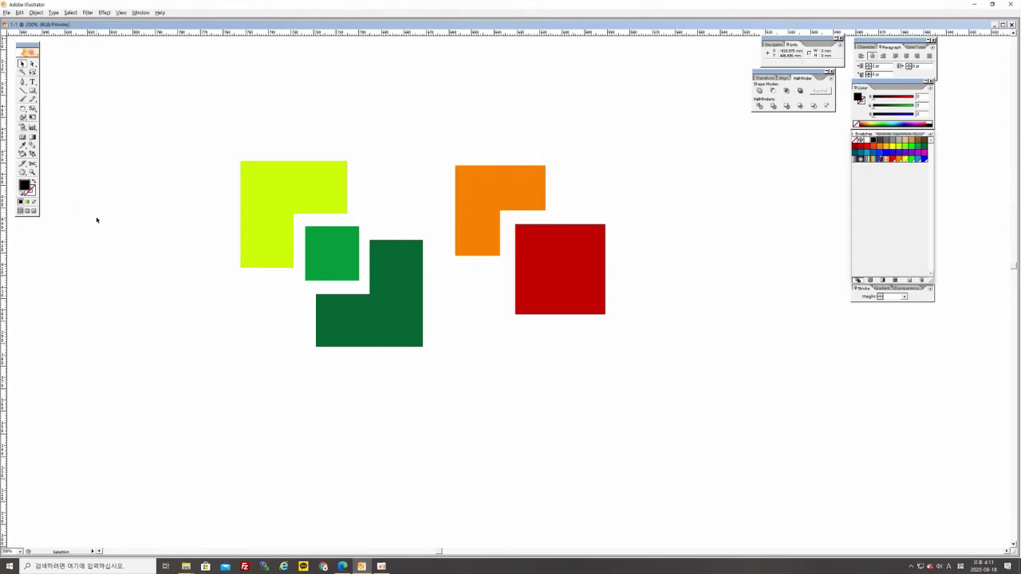
Bring up the Align options and delete all the artwork from the document
click(788, 80)
click(805, 79)
click(786, 79)
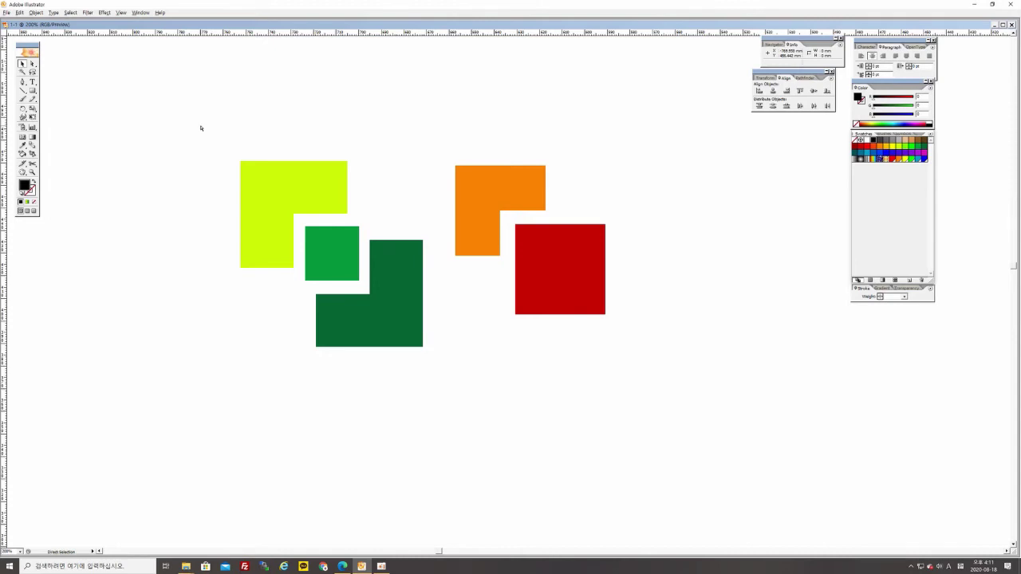
key(ctrl+a)
key(Delete)
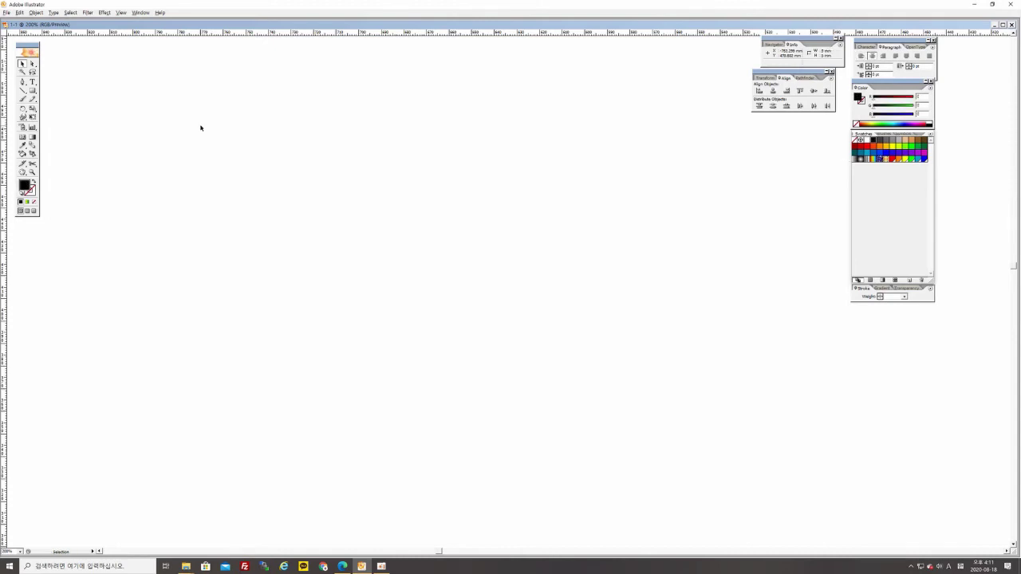
Draw a square about 46 mm wide in the upper left of the empty canvas and fill it with purple
click(33, 91)
drag(161, 106, 265, 210)
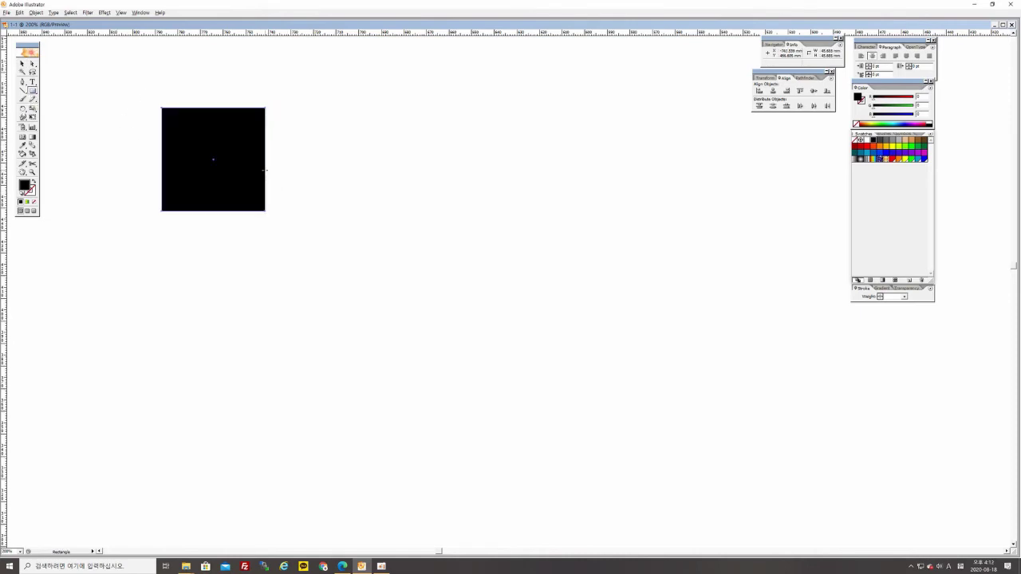
key(v)
click(921, 154)
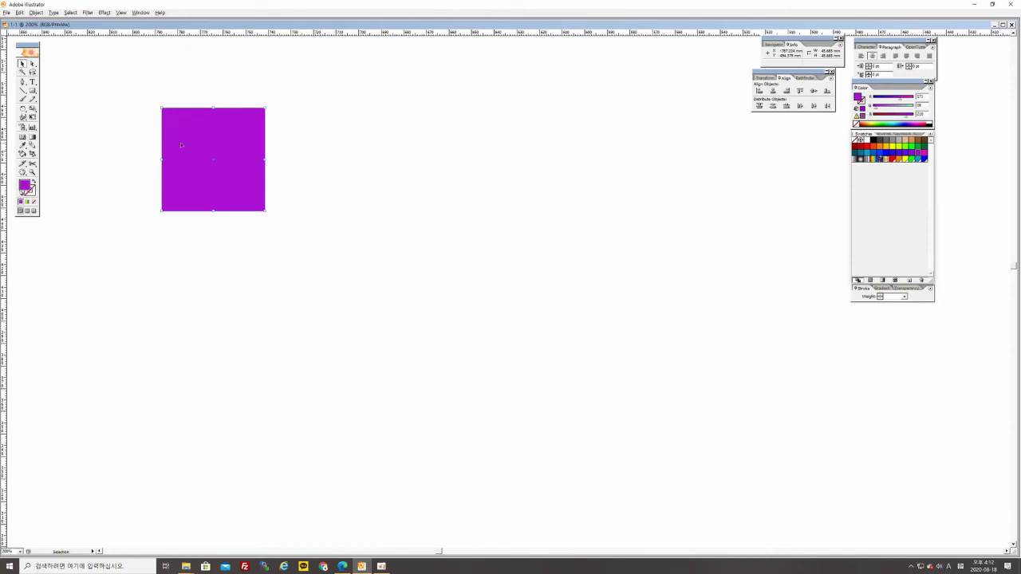
Duplicate the purple square twice, placing one copy below and to the right and the other between them, offset to the left
drag(181, 145, 236, 372)
click(282, 253)
click(182, 272)
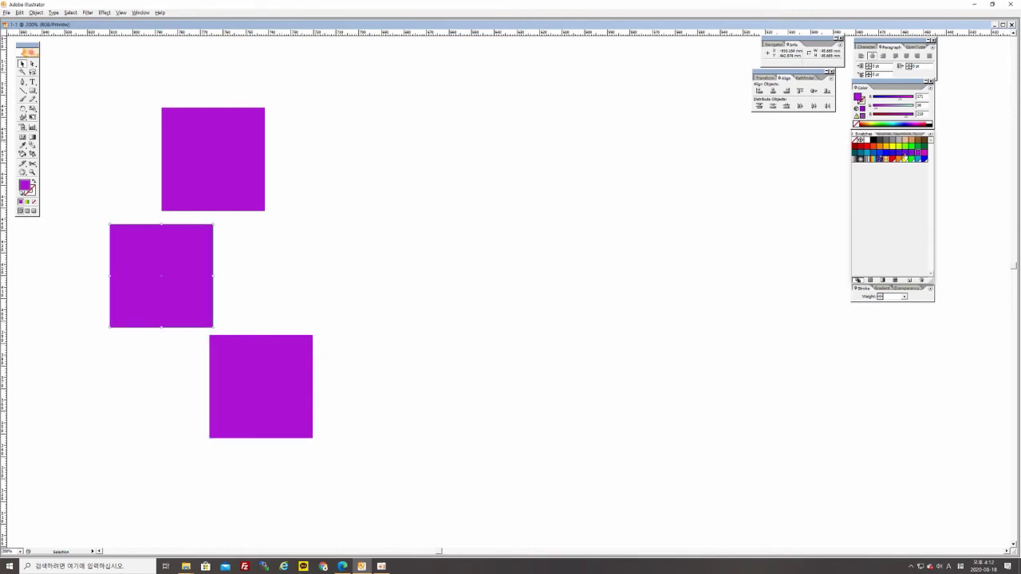
Recolor the middle square blue-violet and the lowest square bright blue
click(895, 159)
click(275, 399)
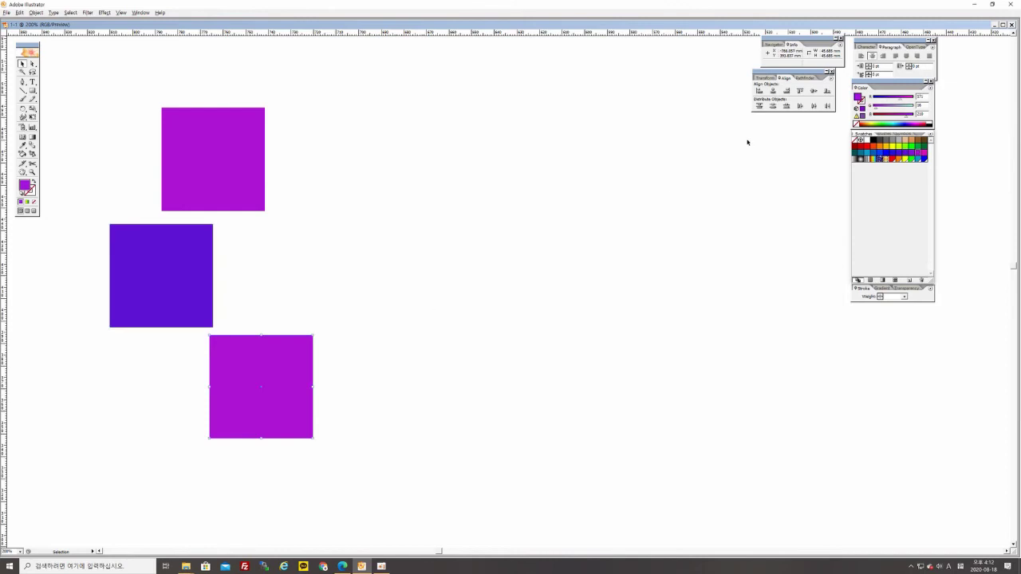
click(880, 155)
click(398, 288)
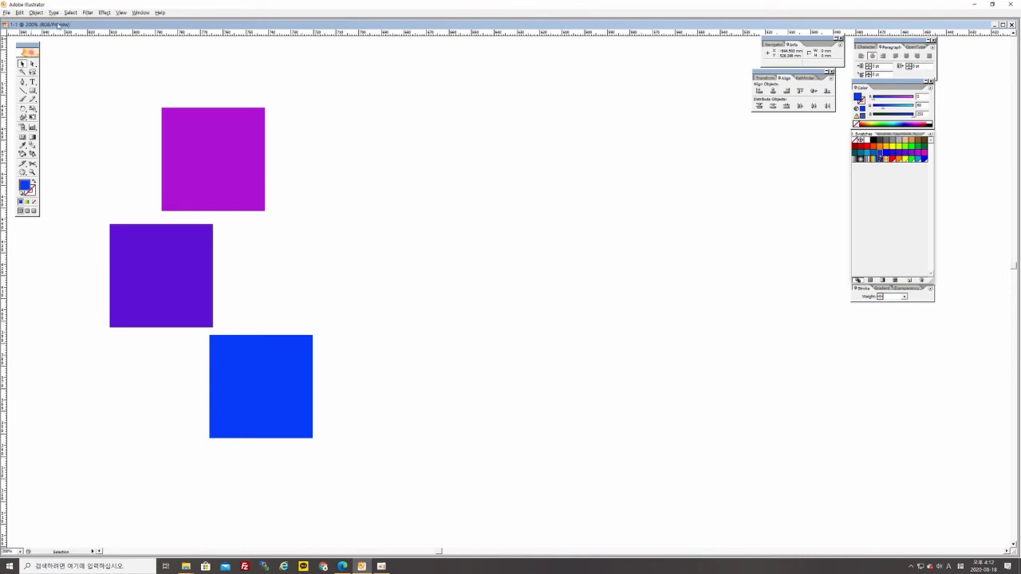
Add a vertical ruler guide along the left edge of the blue-violet square and make the guides visible
drag(2, 54, 5, 54)
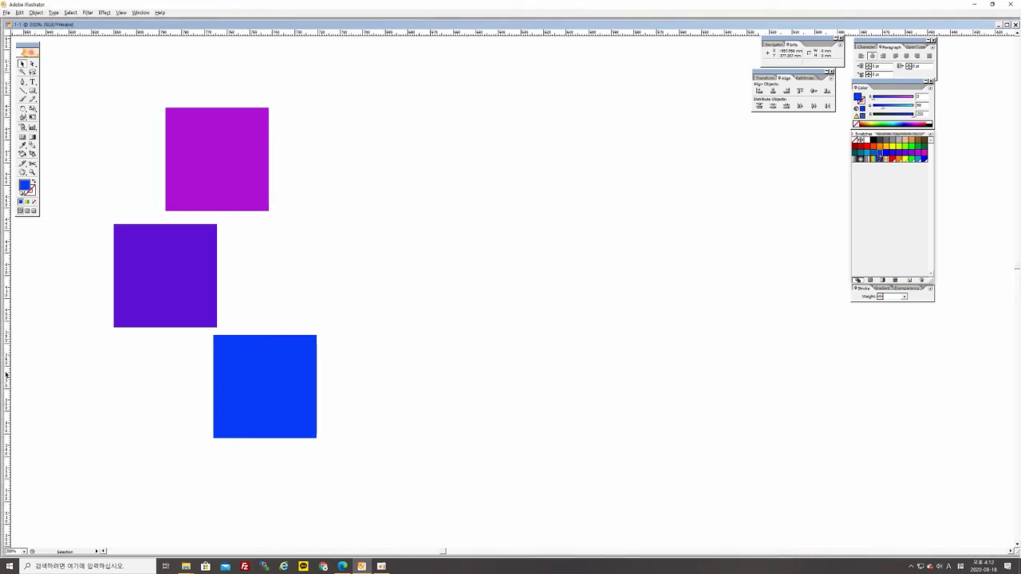
drag(6, 374, 113, 282)
click(120, 13)
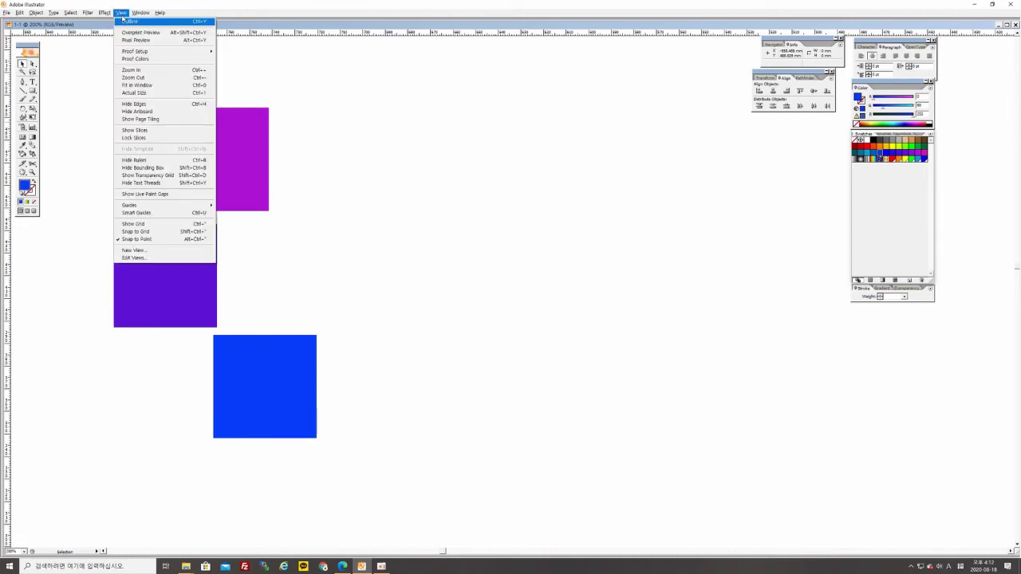
mouse_move(163, 207)
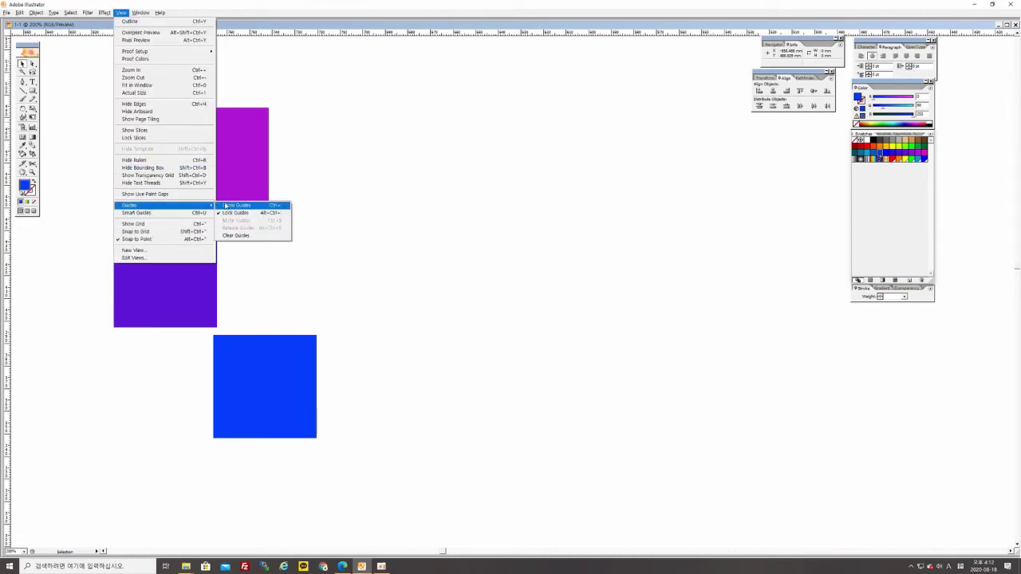
click(227, 207)
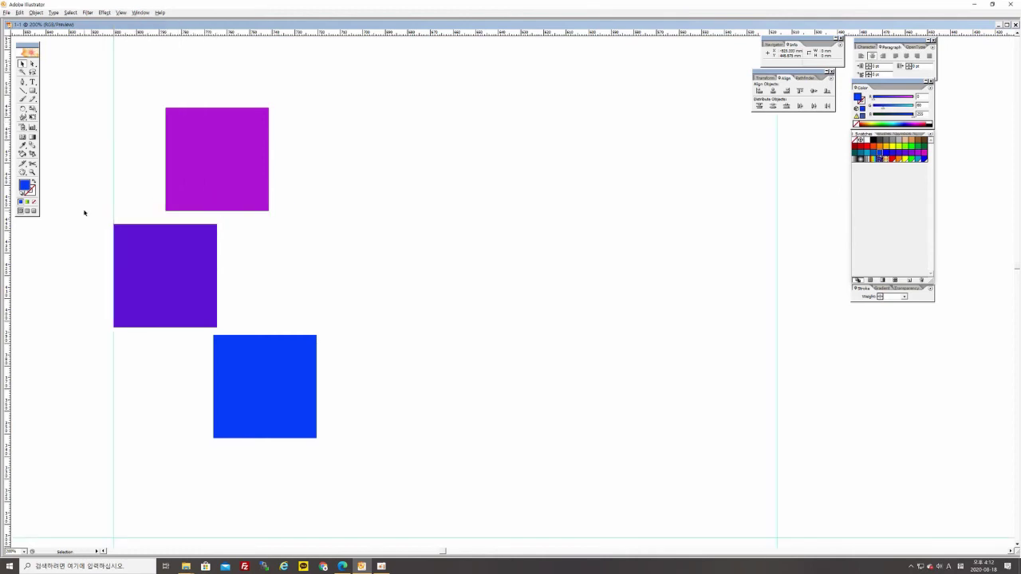
Move the purple and blue squares horizontally so their left edges sit on the vertical guide
click(201, 178)
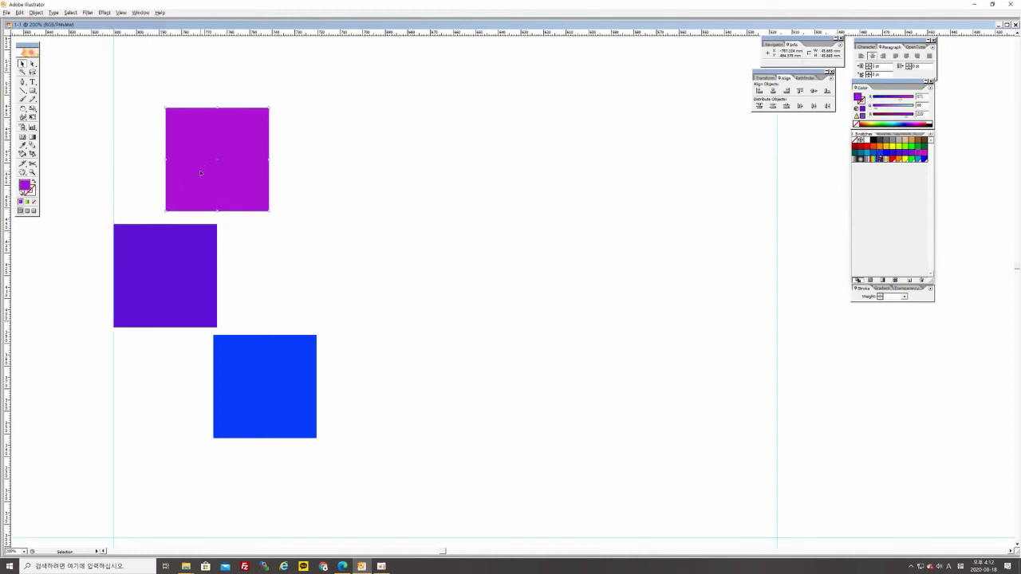
drag(200, 169, 148, 172)
click(247, 380)
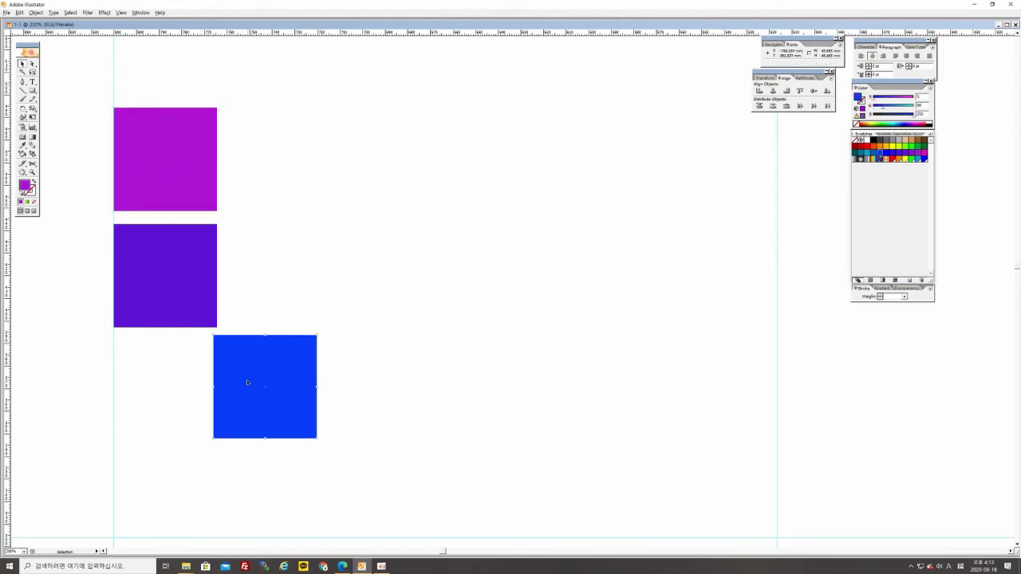
drag(235, 363, 142, 377)
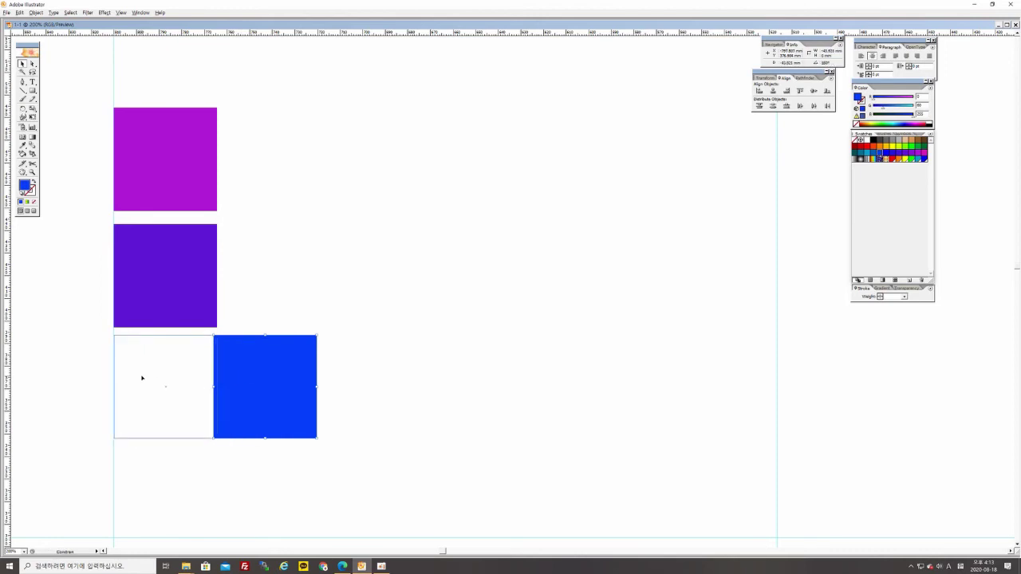
drag(142, 378, 142, 377)
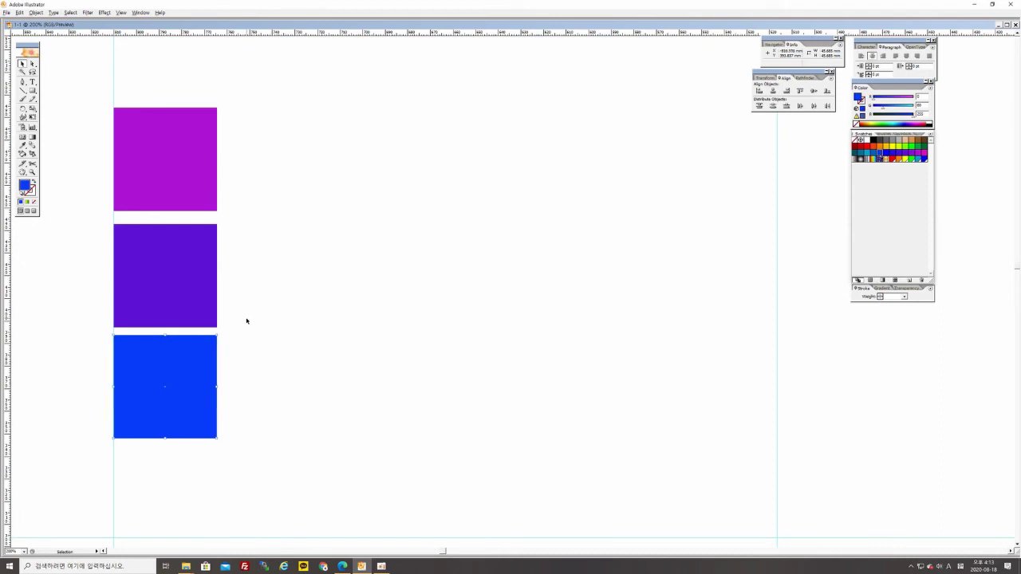
click(254, 326)
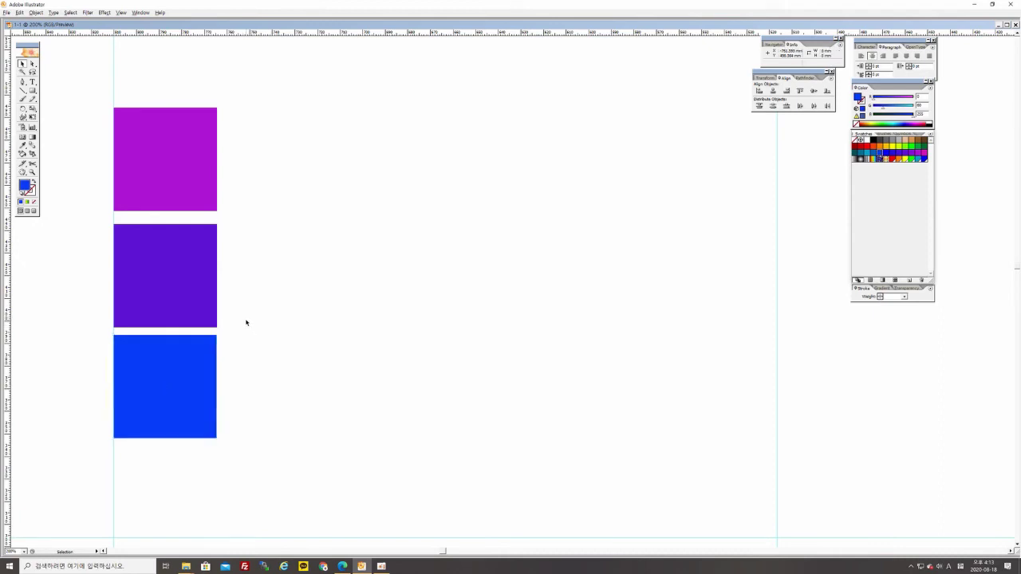
Return the blue and purple squares to their staggered positions and remove the vertical guide beside the squares
key(a)
drag(199, 351, 299, 351)
drag(200, 199, 252, 199)
key(v)
click(273, 198)
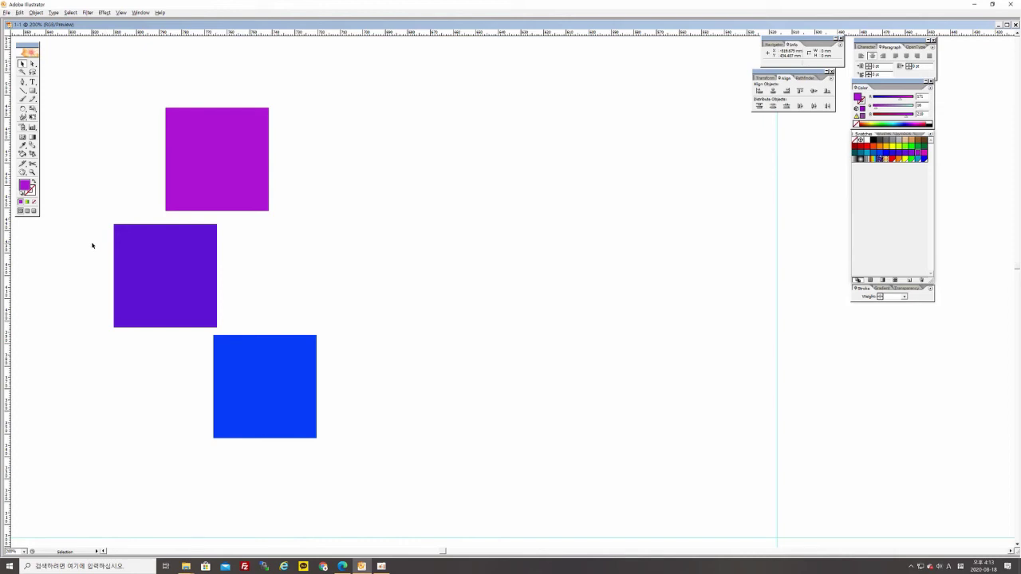
drag(151, 289, 310, 276)
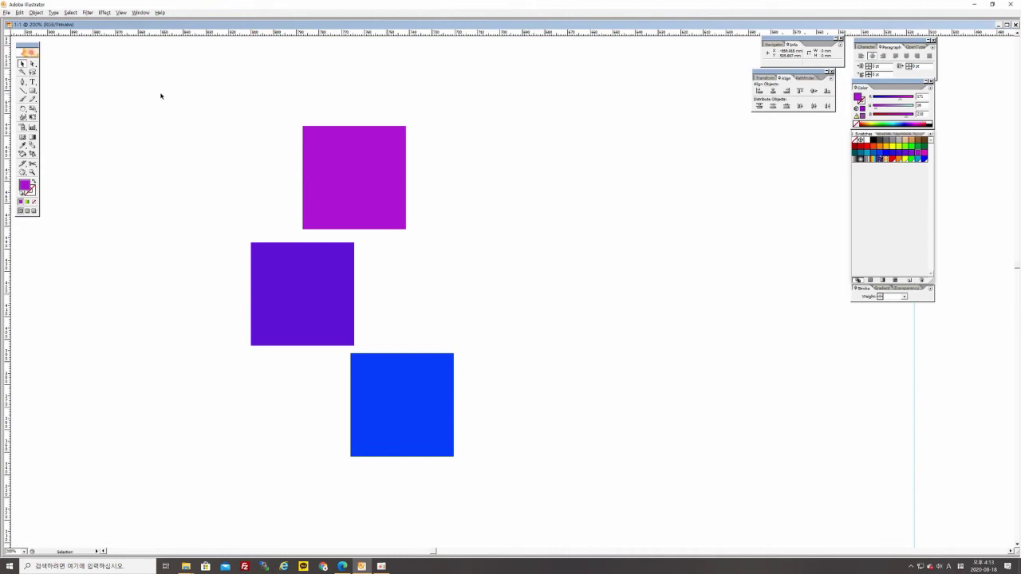
Select all three squares, try aligning their left edges and undo it, and align them by their right edges
key(ctrl+a)
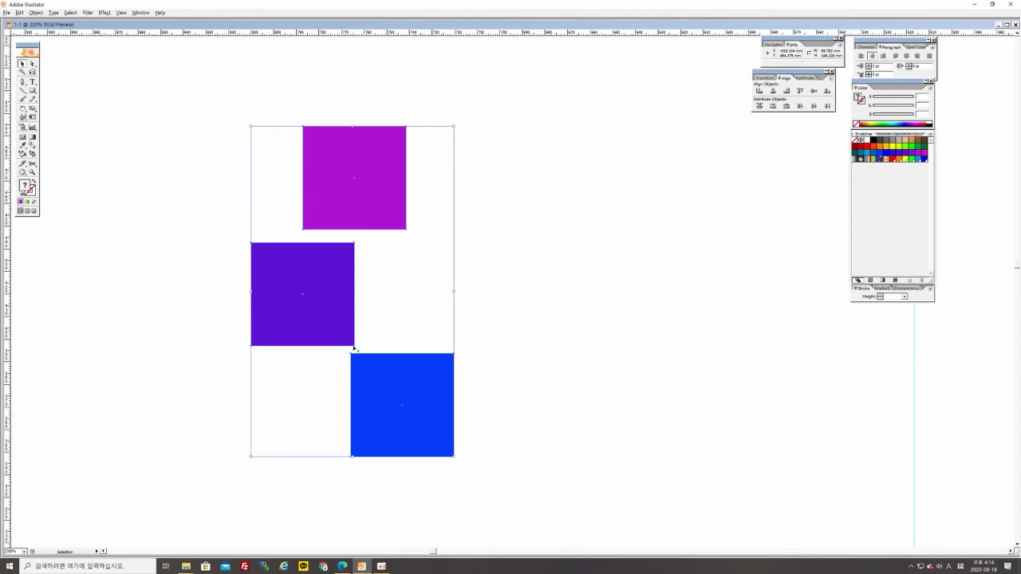
click(759, 91)
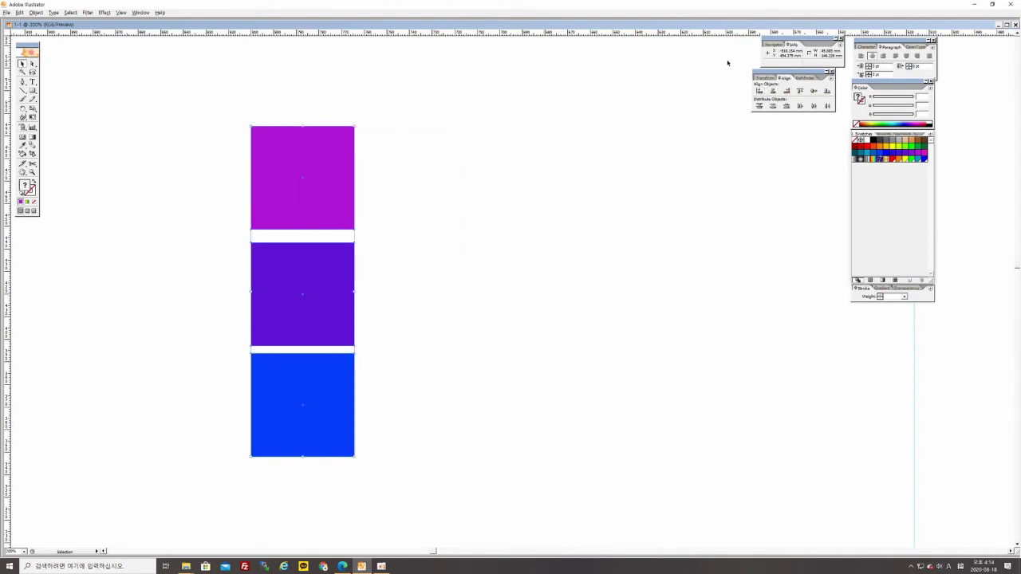
key(ctrl+z)
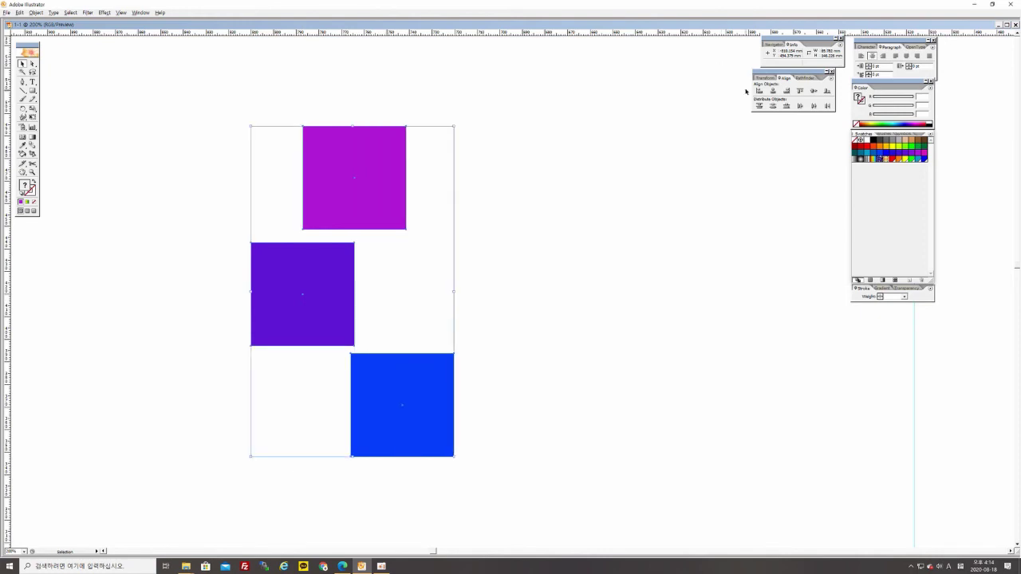
click(759, 92)
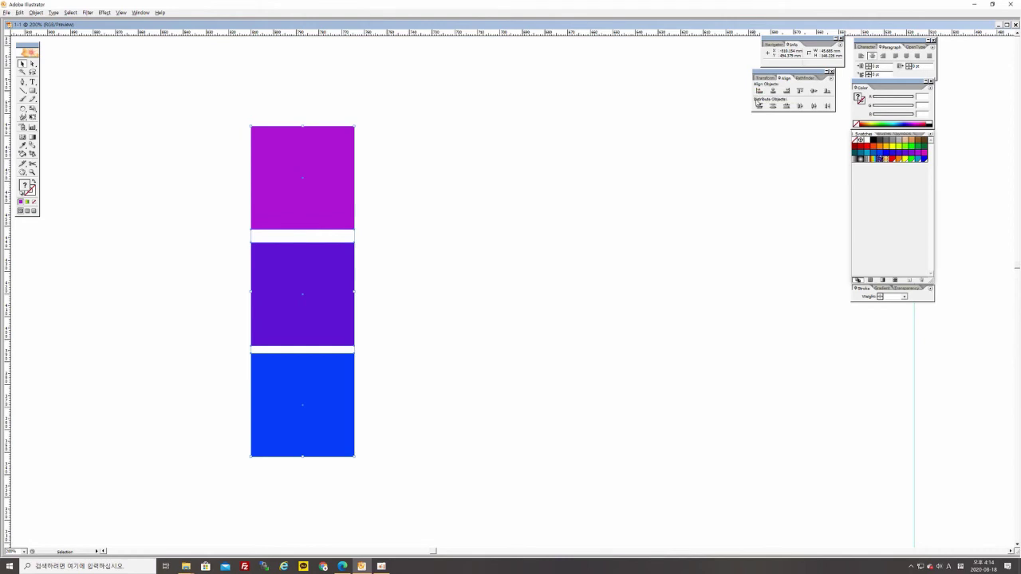
key(ctrl+z)
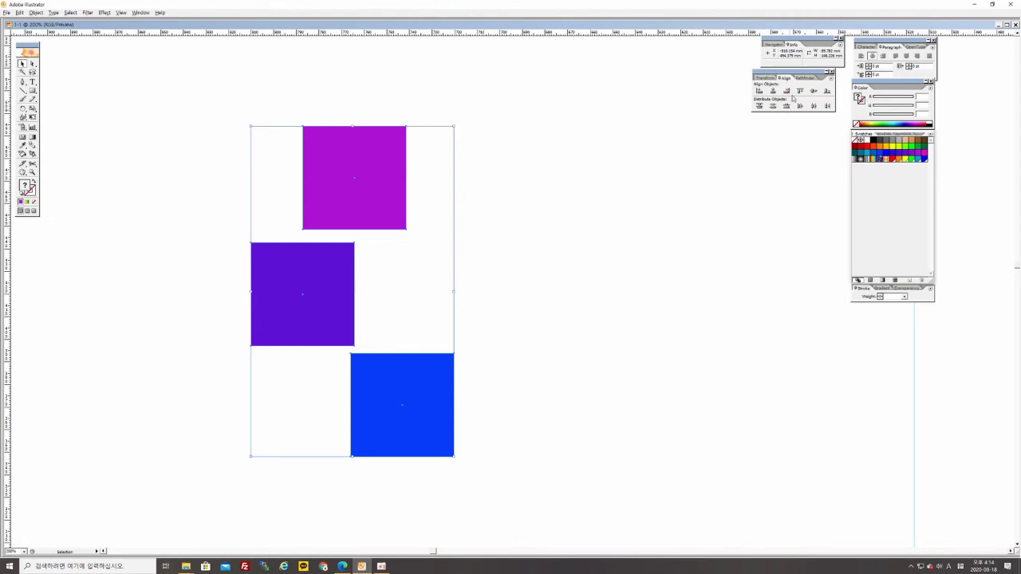
click(785, 91)
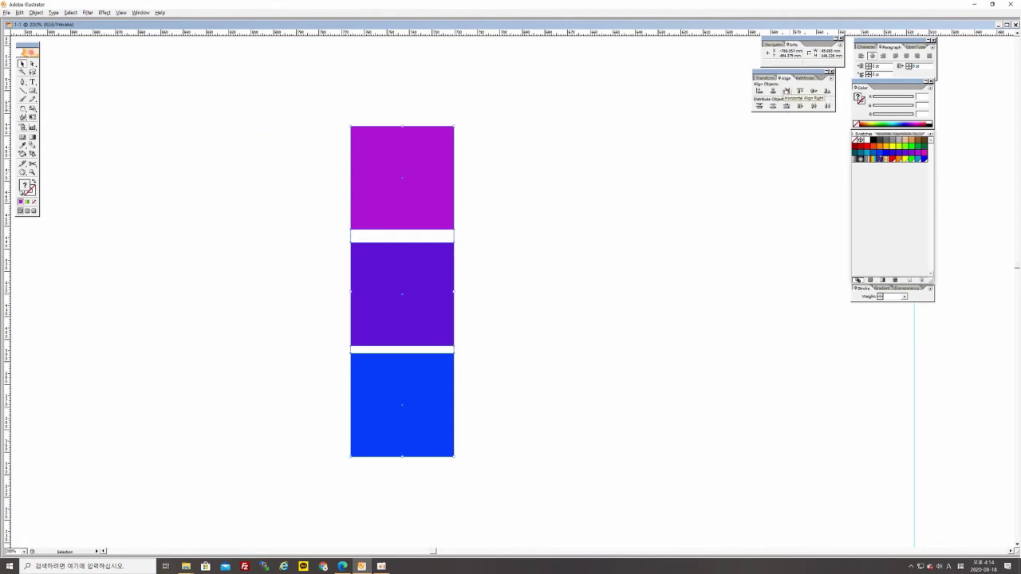
Undo the right-edge alignment of the three squares and delete the middle blue-violet square
key(ctrl+z)
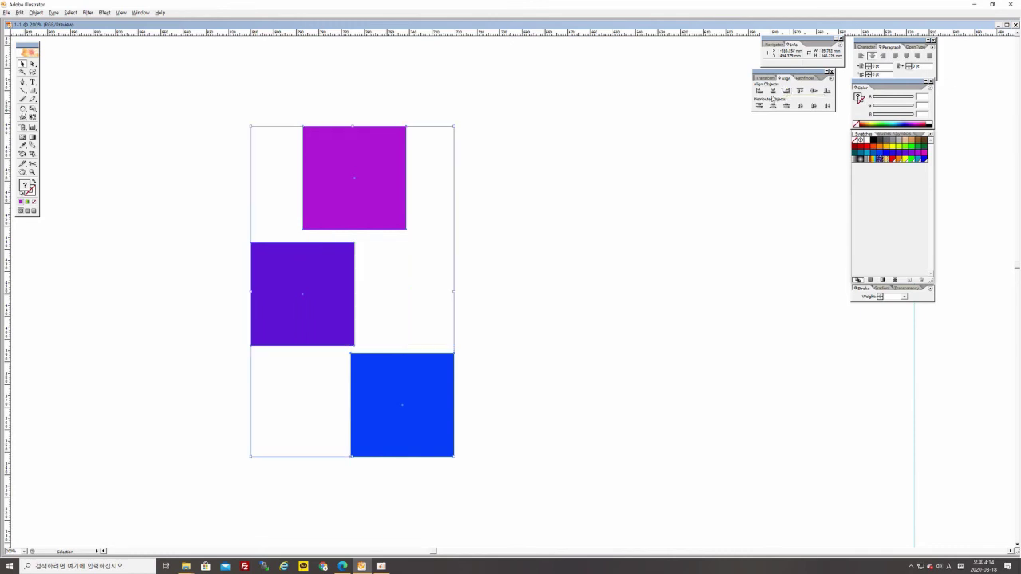
click(571, 245)
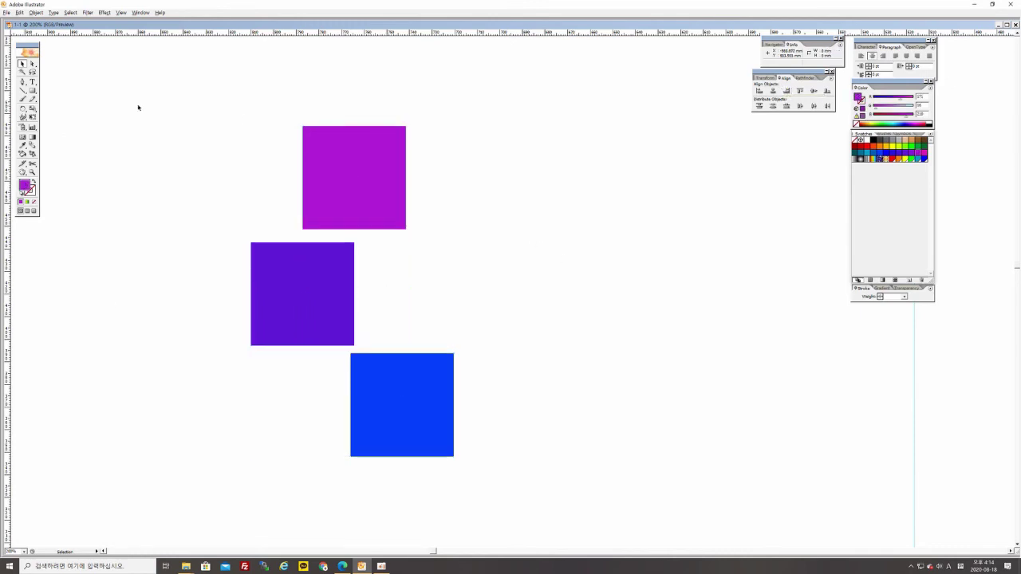
click(294, 309)
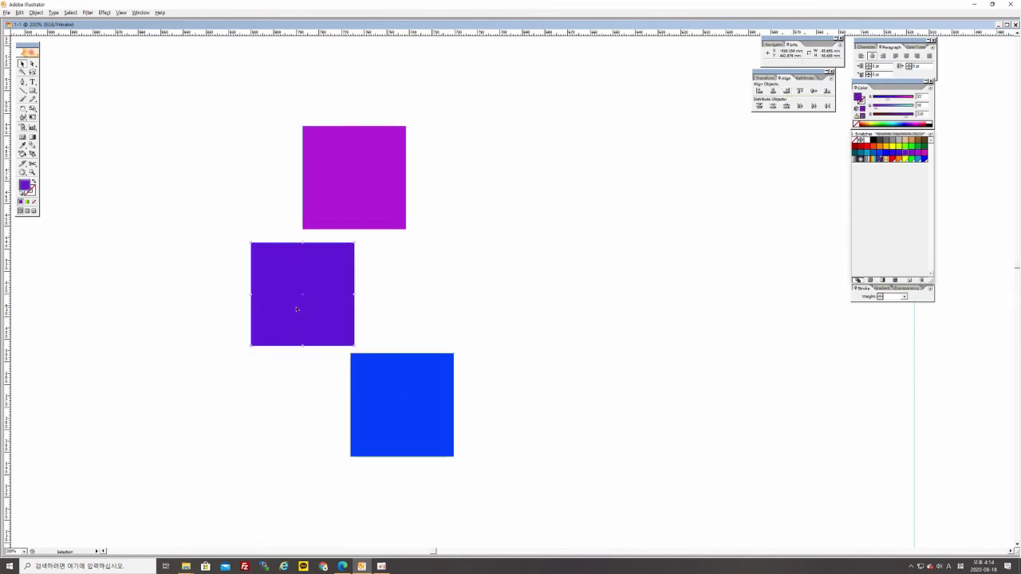
key(Delete)
Draw a blue-violet circle about 48 mm across between the purple and blue squares and deselect it
drag(32, 90, 62, 92)
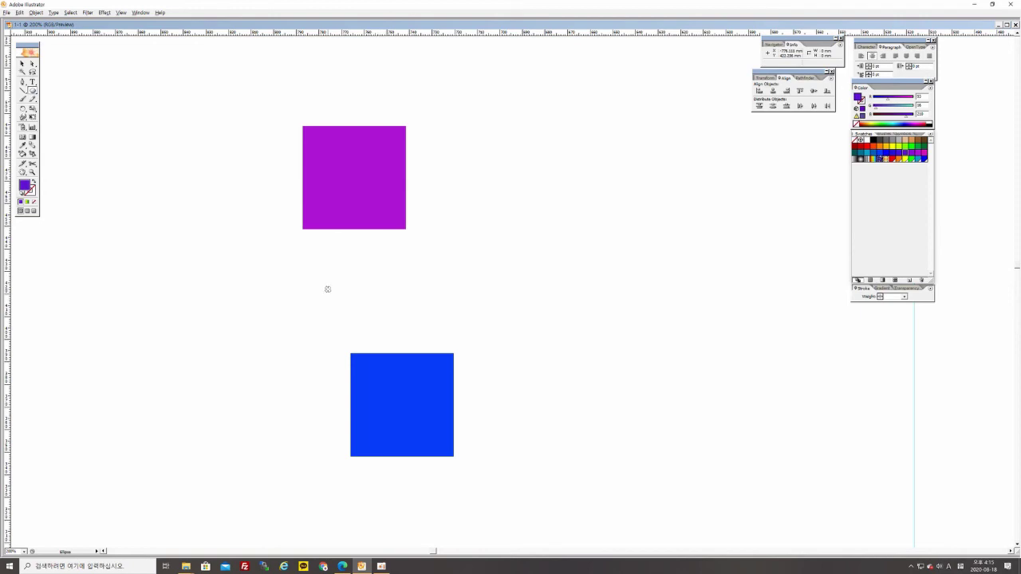
drag(327, 288, 381, 334)
click(22, 63)
click(202, 231)
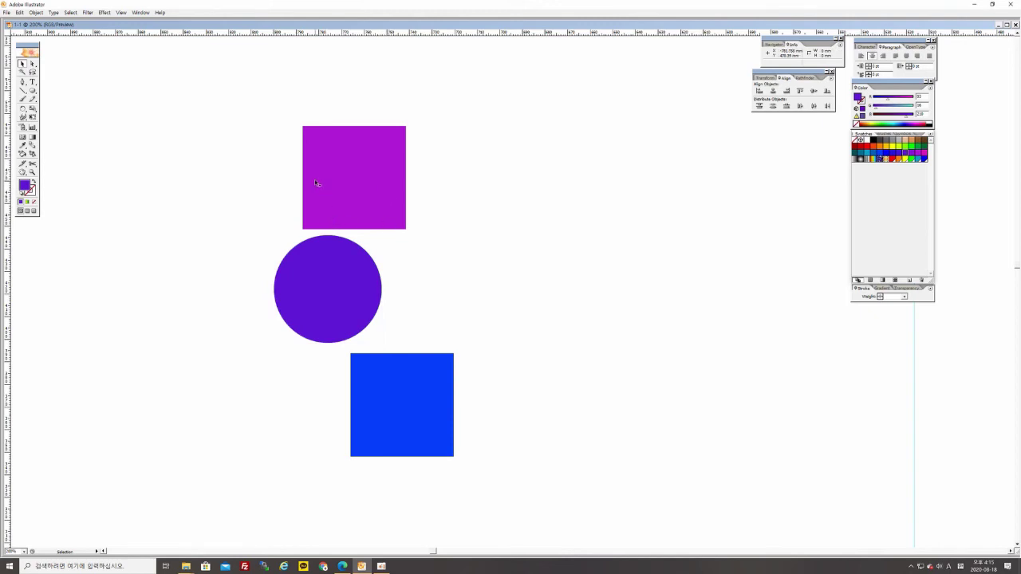
Select all three shapes, align their horizontal centers, and place a vertical ruler guide through the centers
key(ctrl+a)
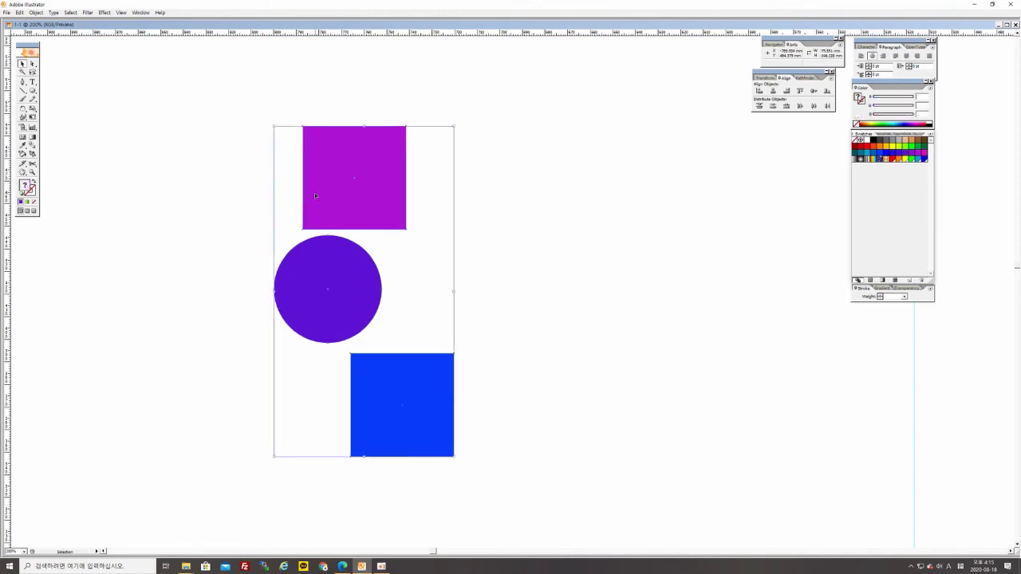
click(772, 92)
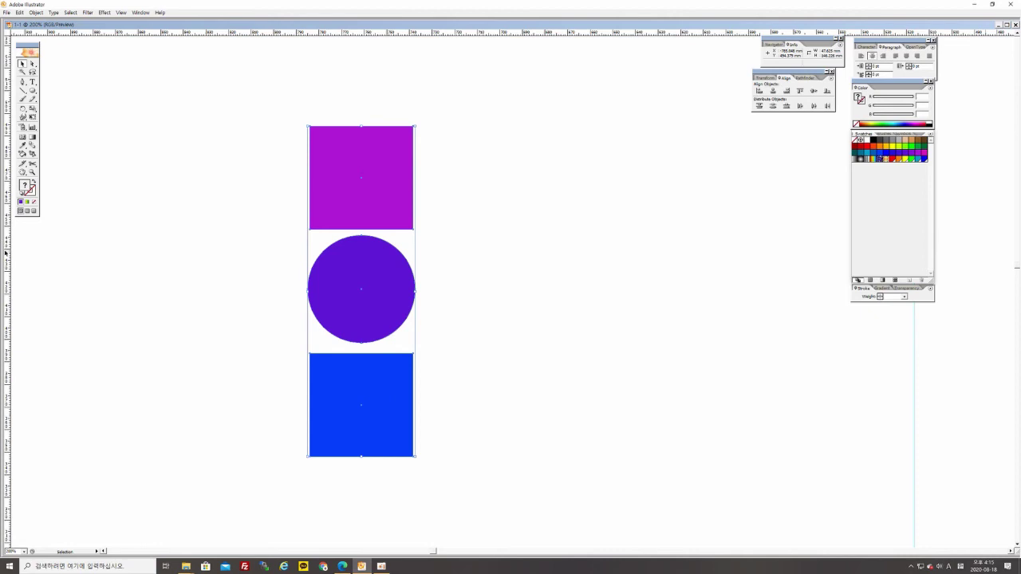
drag(6, 254, 362, 184)
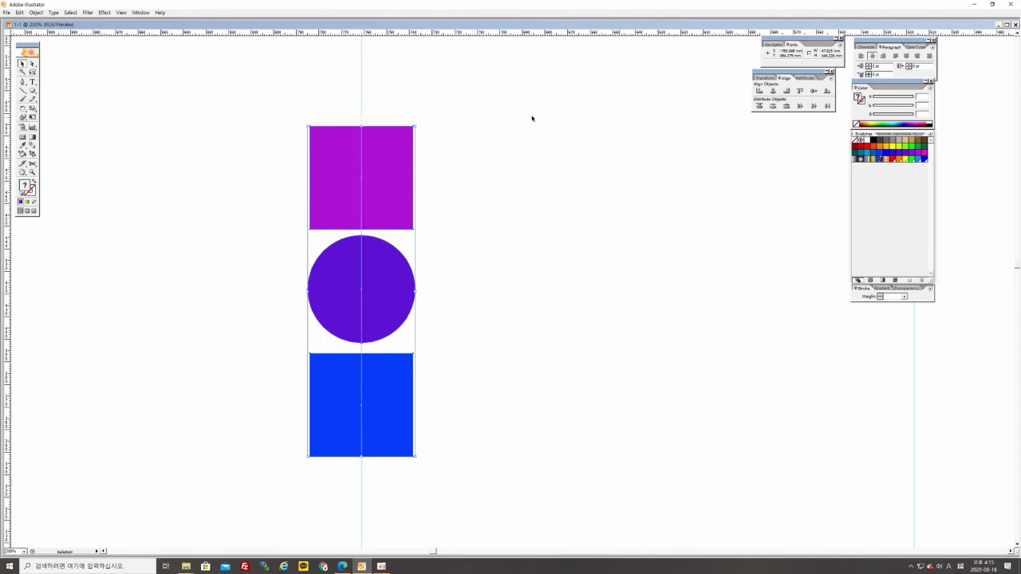
Undo the vertical guide and the horizontal center alignment, and deselect the shapes
click(717, 312)
key(ctrl+z)
key(ctrl+z)
key(v)
click(618, 287)
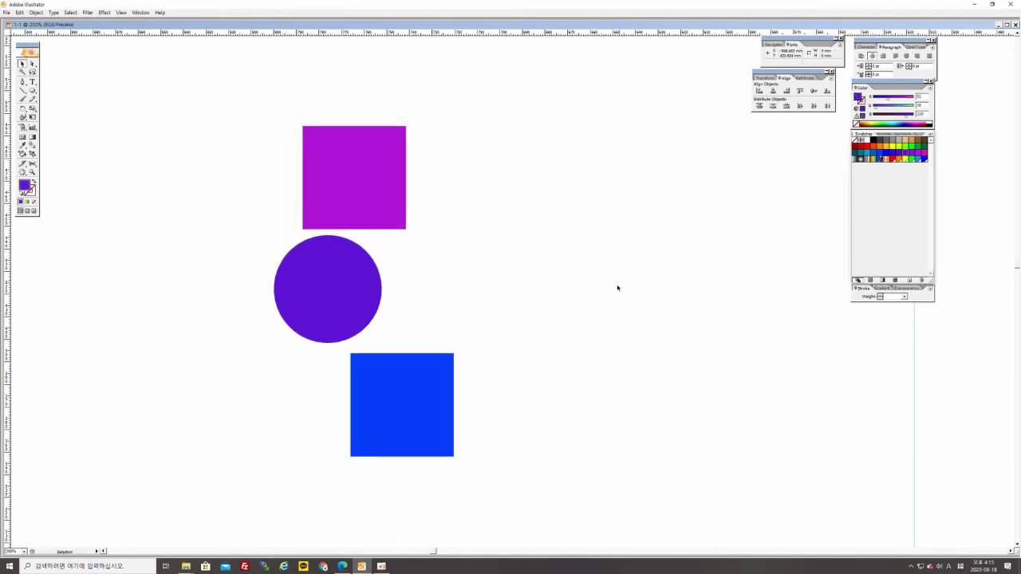
Arrange the shapes in a row by moving the circle beside the purple square and the blue square beyond the circle
click(342, 281)
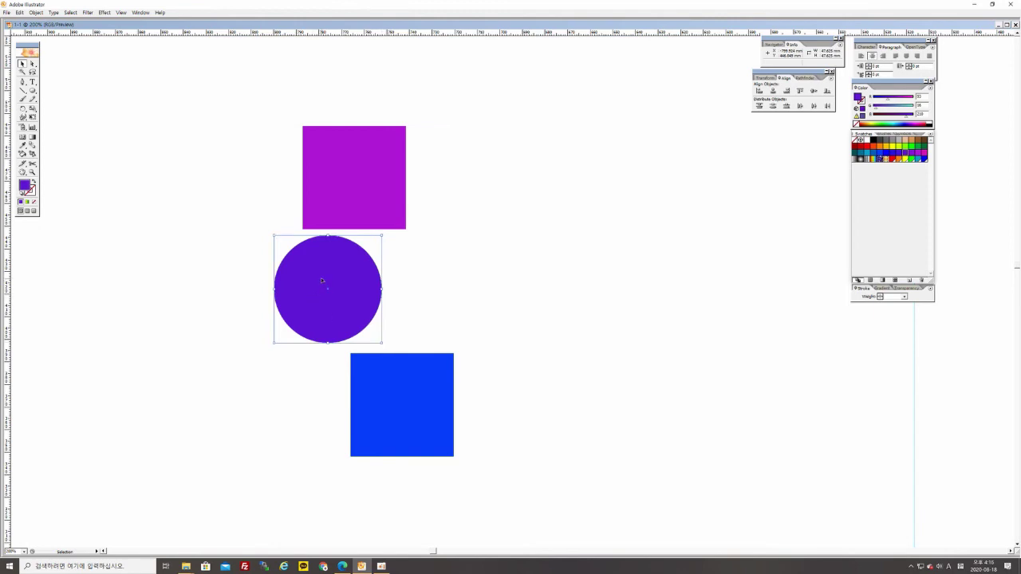
drag(322, 281, 465, 171)
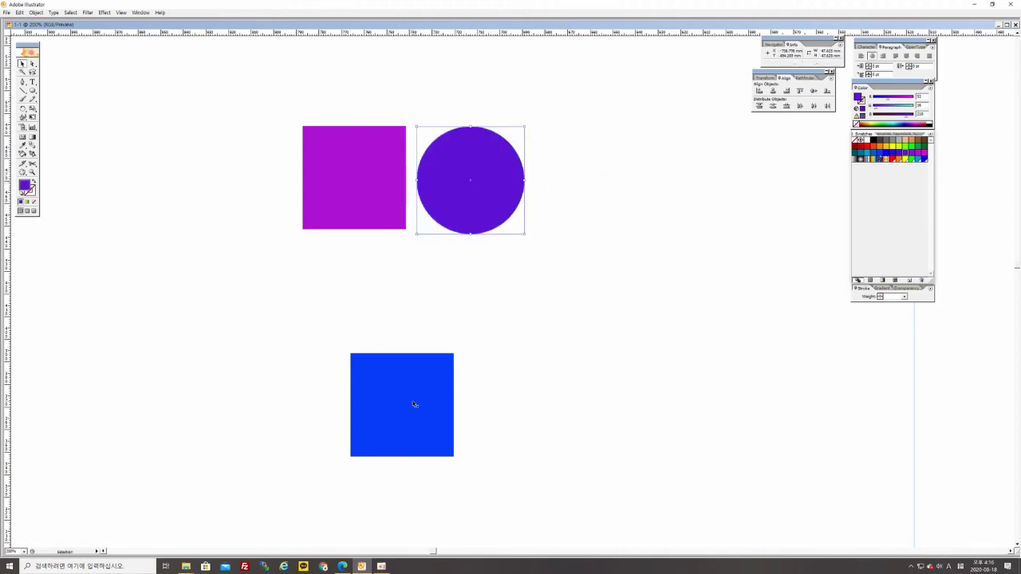
drag(414, 405, 608, 176)
drag(634, 255, 538, 285)
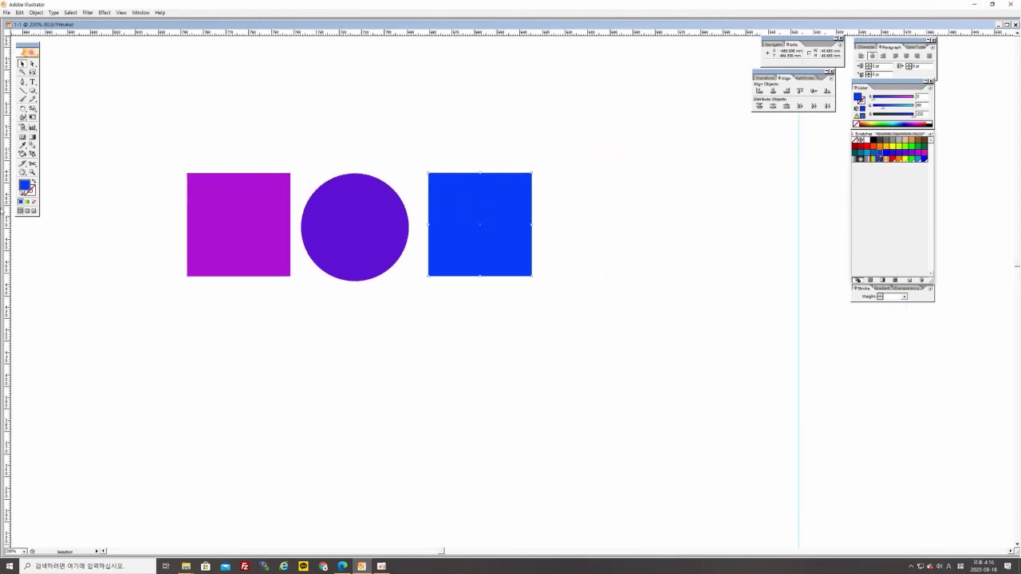
Scale the circle down proportionally around its center to about 29 mm across and dismiss the advertisement pop-up
click(401, 255)
click(364, 258)
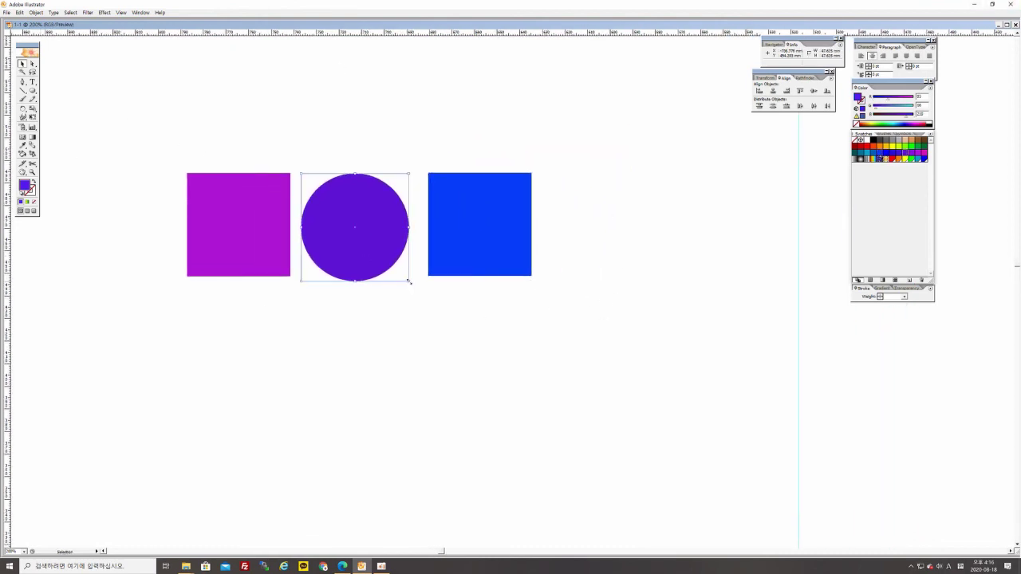
drag(410, 281, 388, 268)
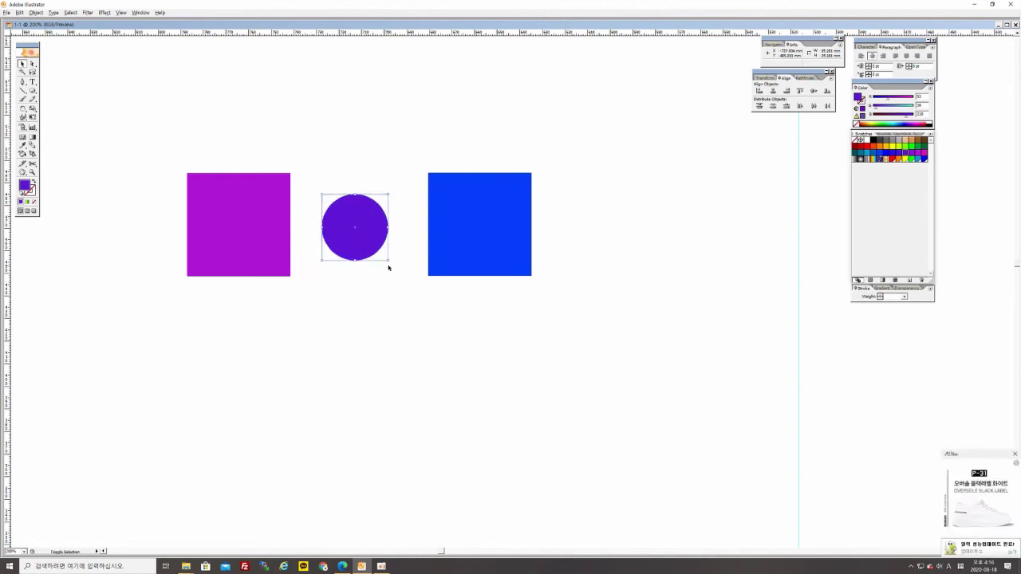
click(1015, 455)
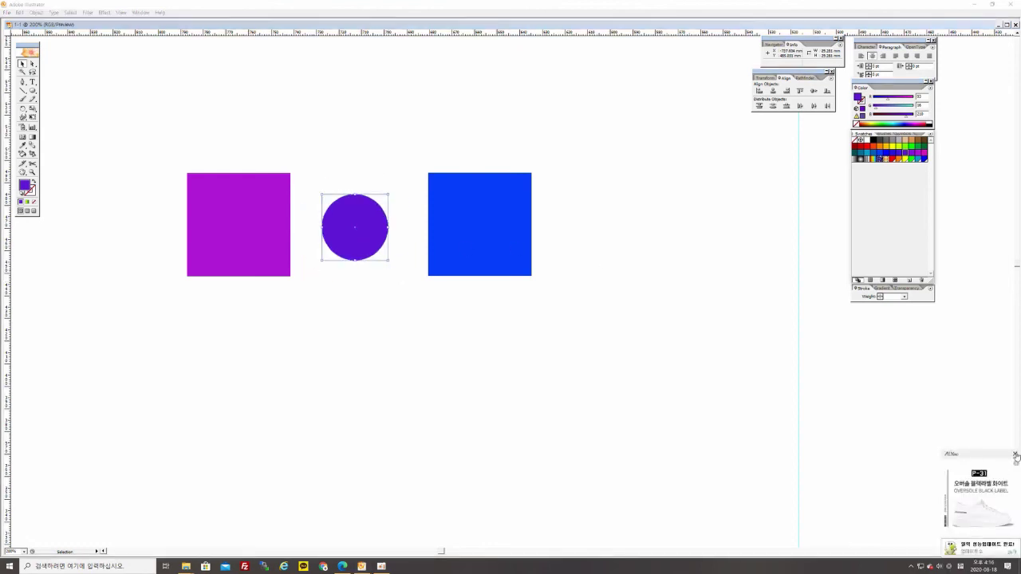
Scale the blue square down proportionally to about three quarters of its size, slightly lower in the row, and deselect it
click(438, 232)
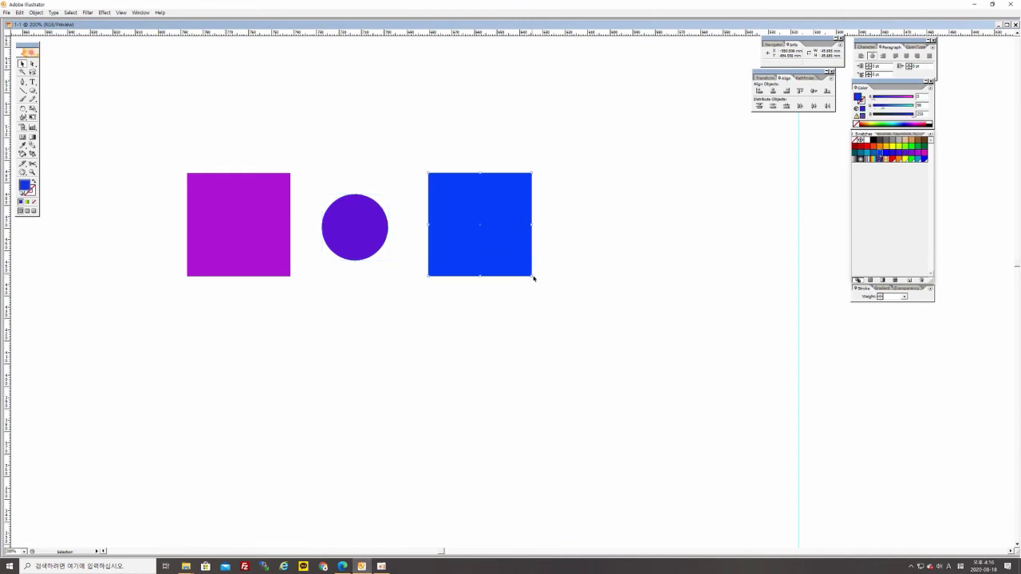
drag(530, 275, 490, 259)
key(shift+alt)
click(556, 244)
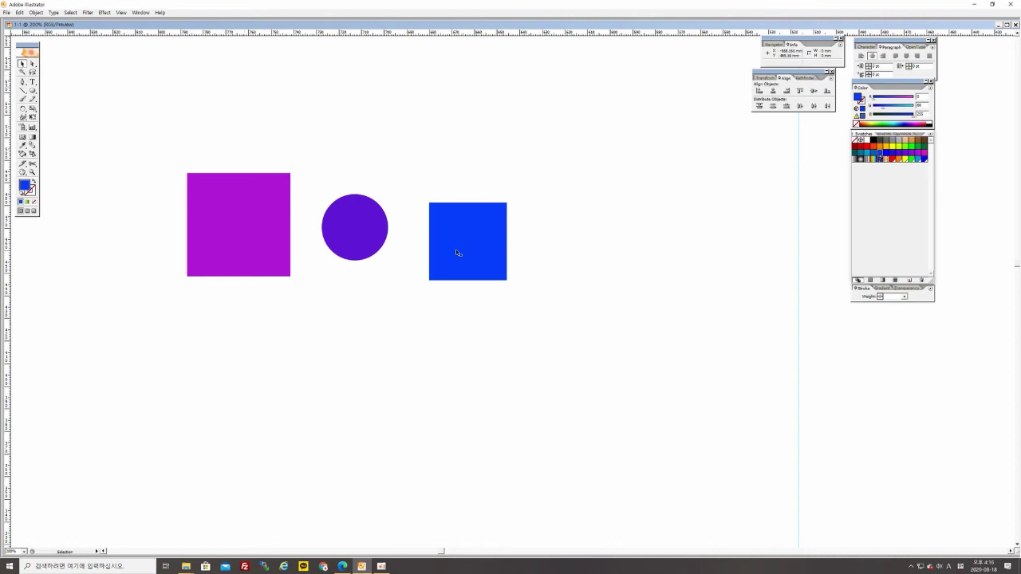
Select all three shapes, try aligning them by their top edges, and undo the alignment
key(ctrl+a)
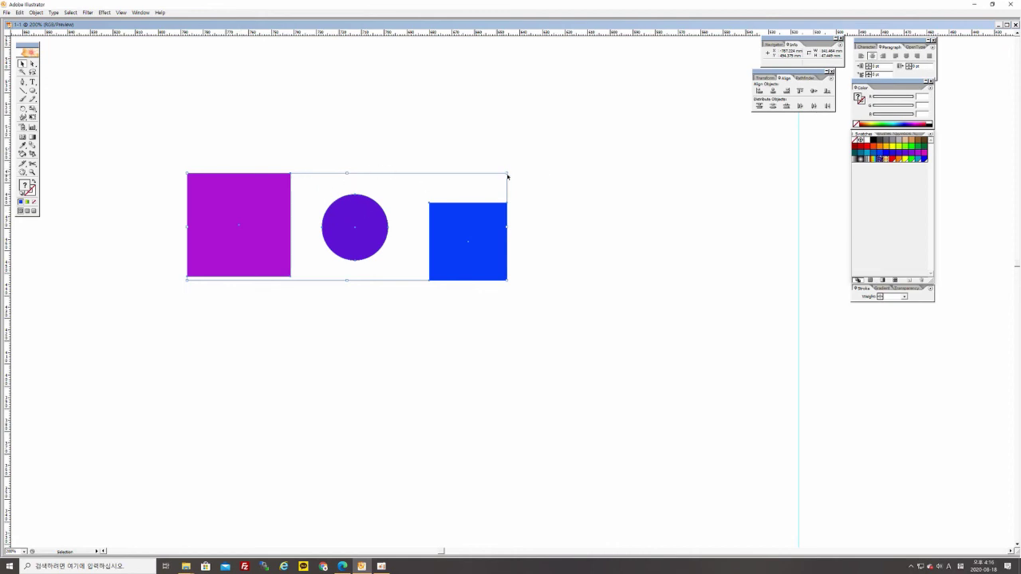
click(799, 91)
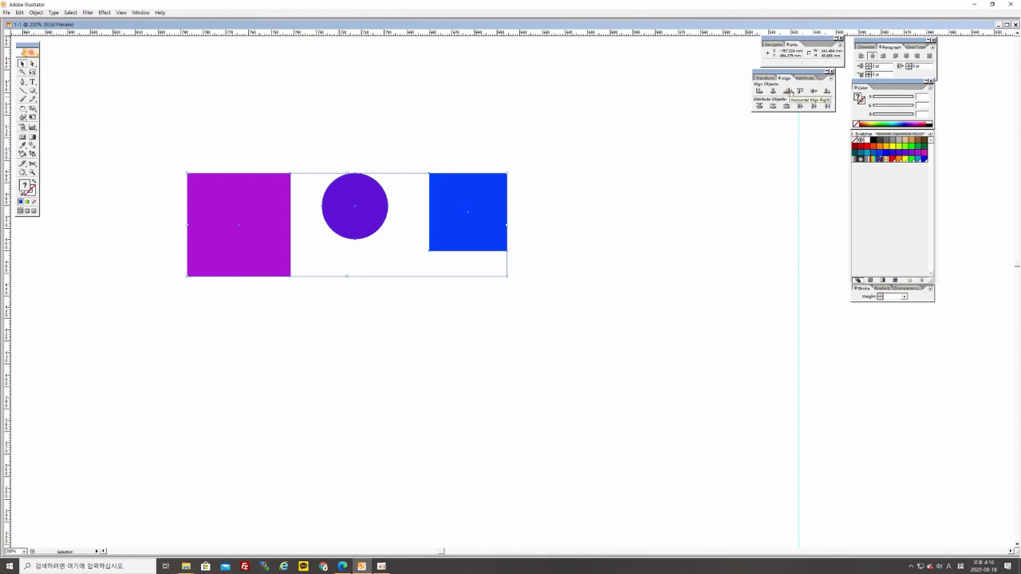
key(ctrl+z)
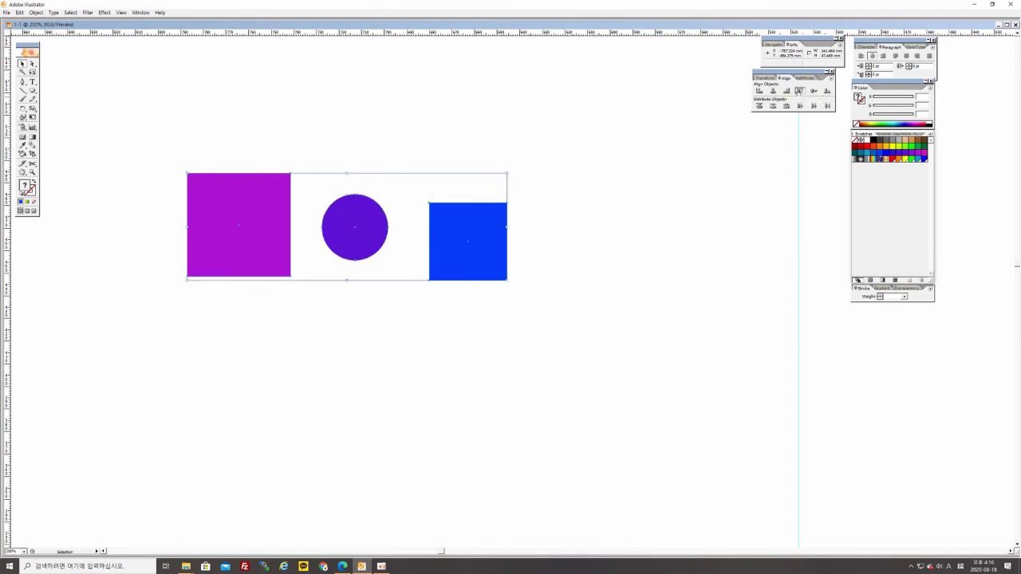
click(799, 91)
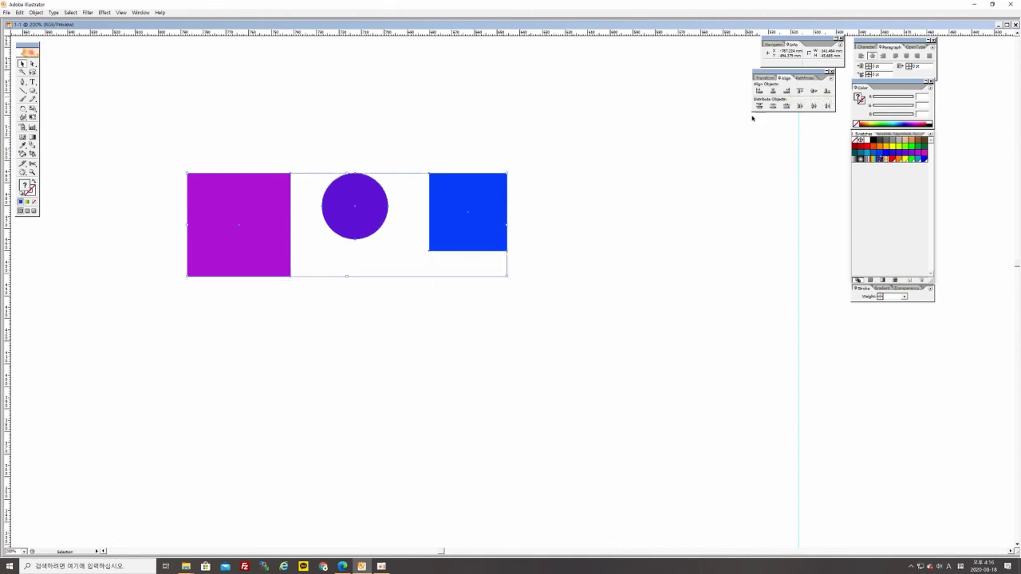
click(426, 303)
key(ctrl+z)
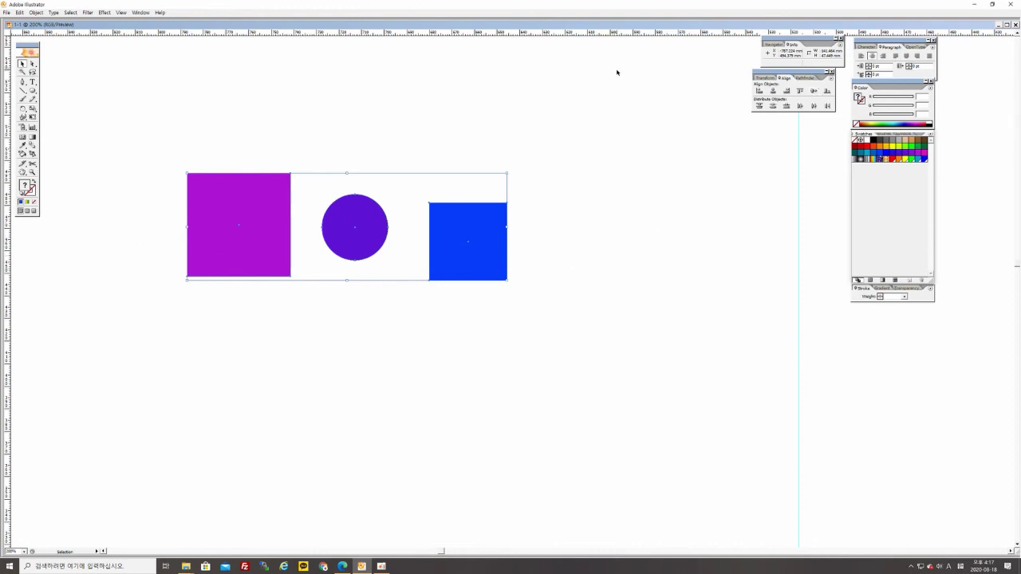
Try aligning the shapes' vertical centers, check them with a horizontal guide through the centers, and undo both
click(814, 92)
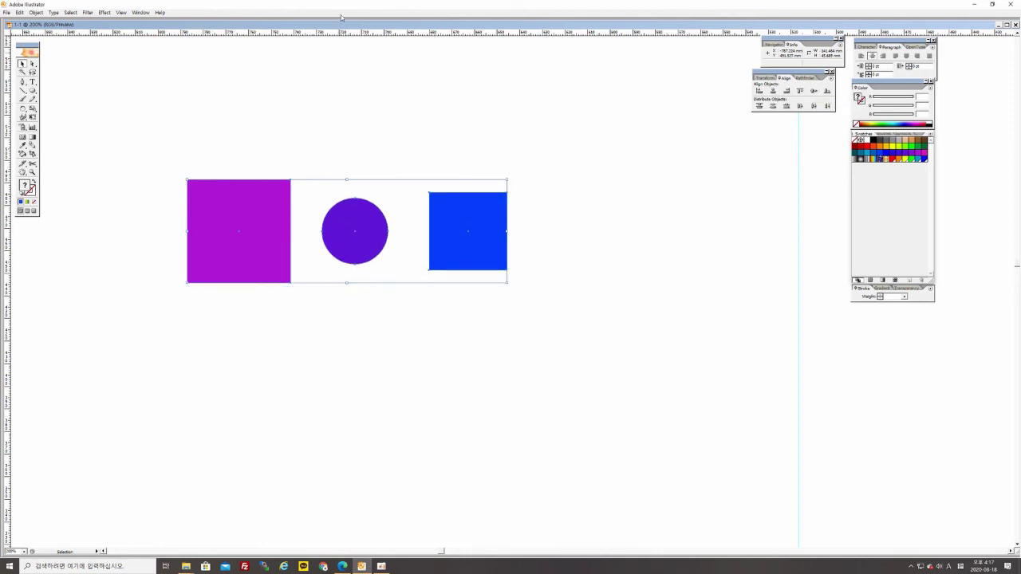
drag(345, 32, 357, 231)
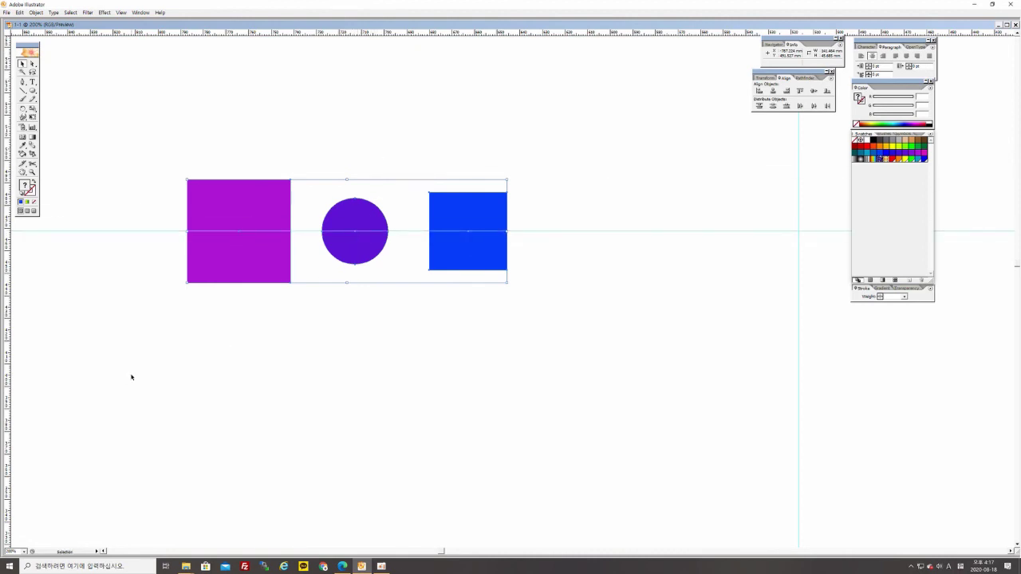
key(ctrl+z)
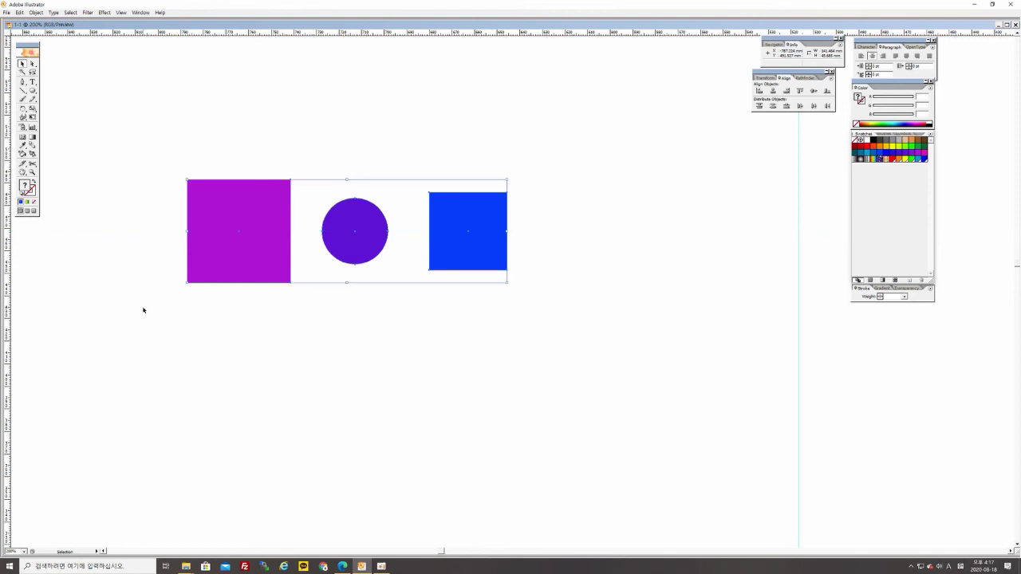
key(ctrl+z)
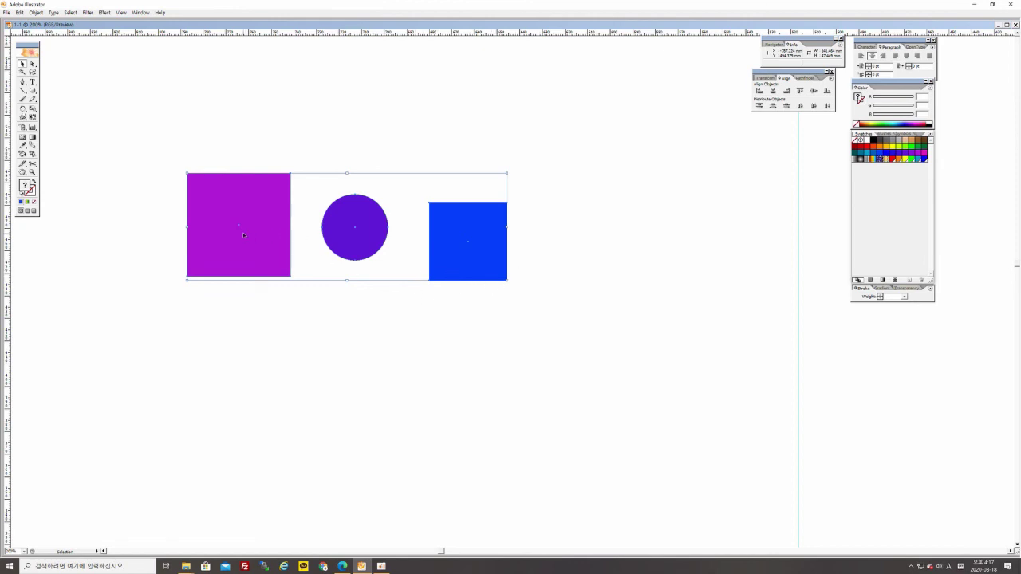
Align the three shapes by their bottom edges and deselect them
click(826, 91)
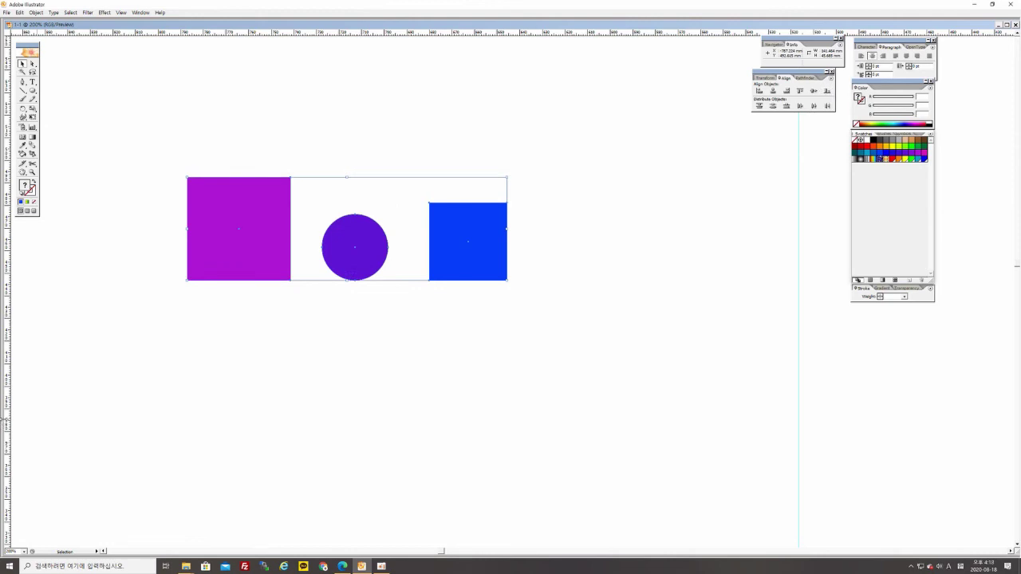
key(ctrl+z)
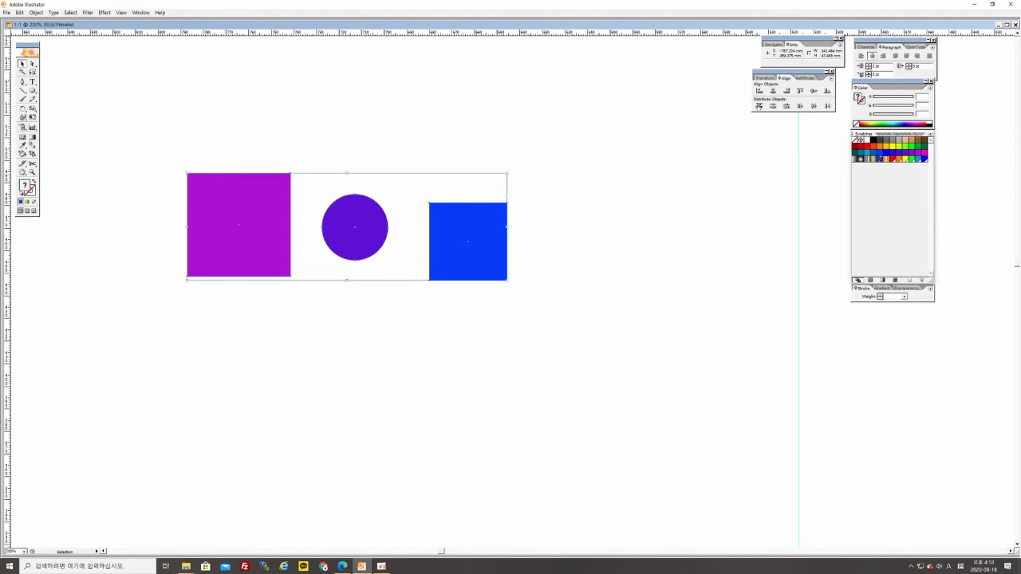
click(826, 90)
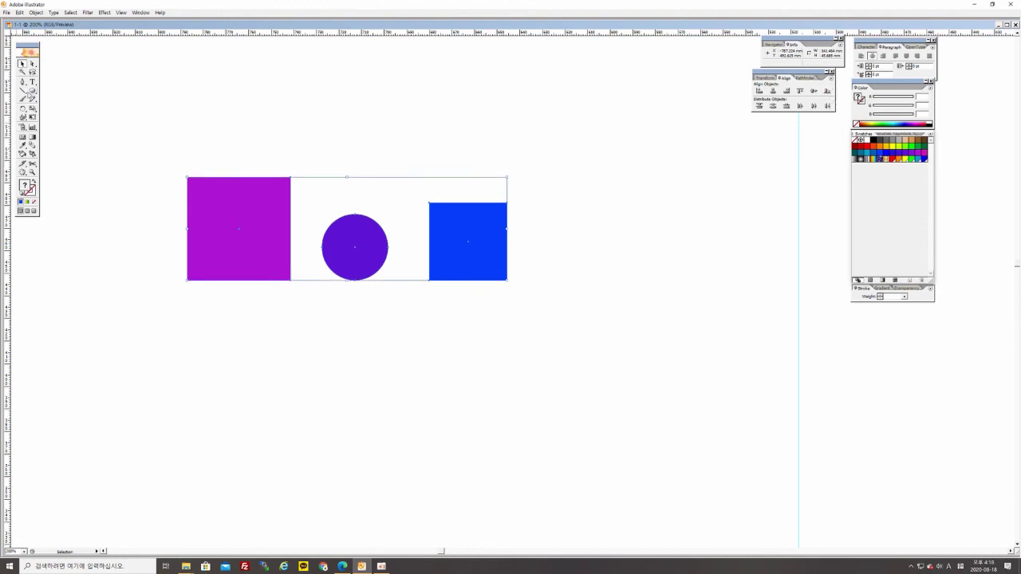
click(279, 160)
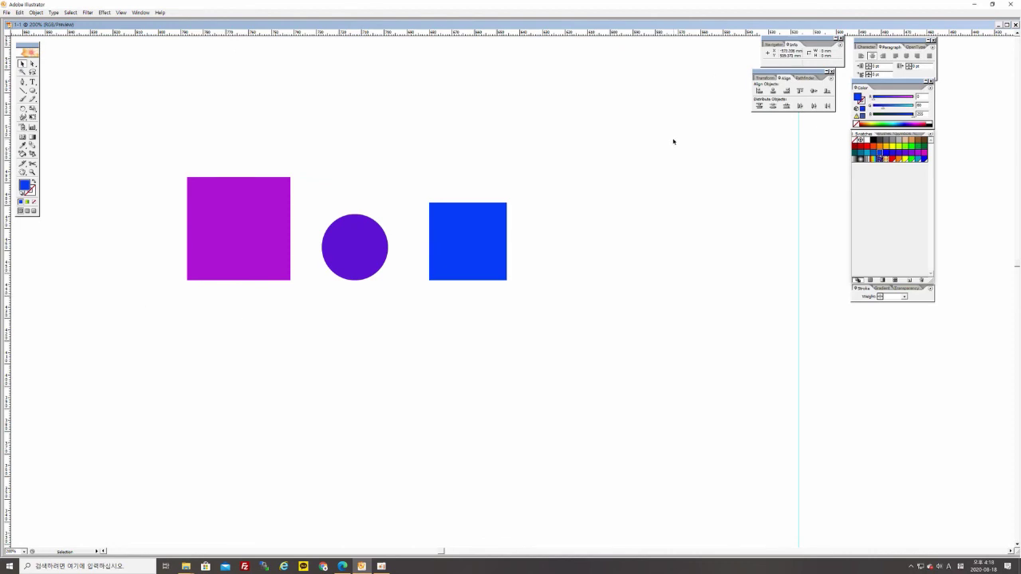
key(ctrl+plus)
drag(673, 136, 832, 234)
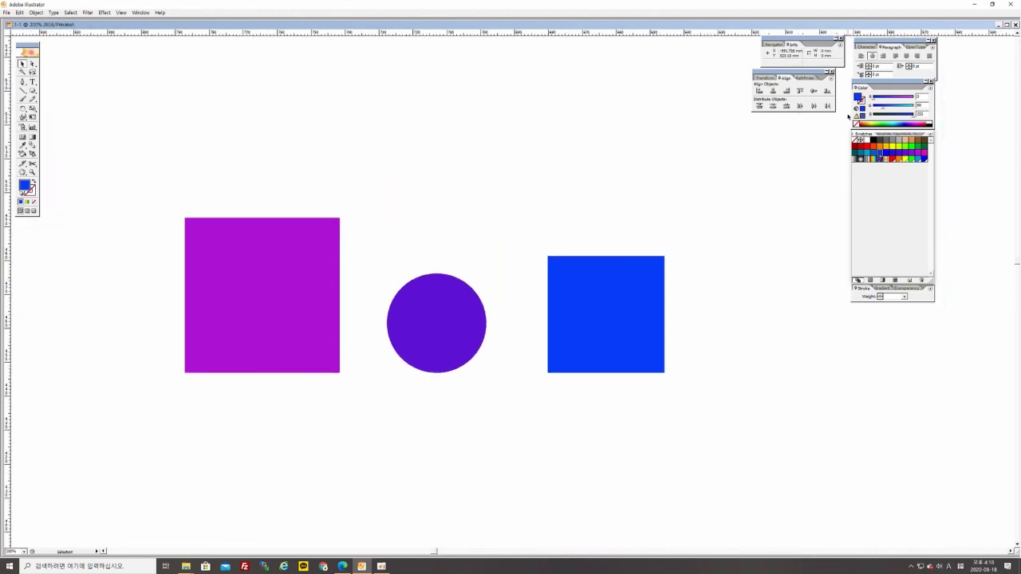